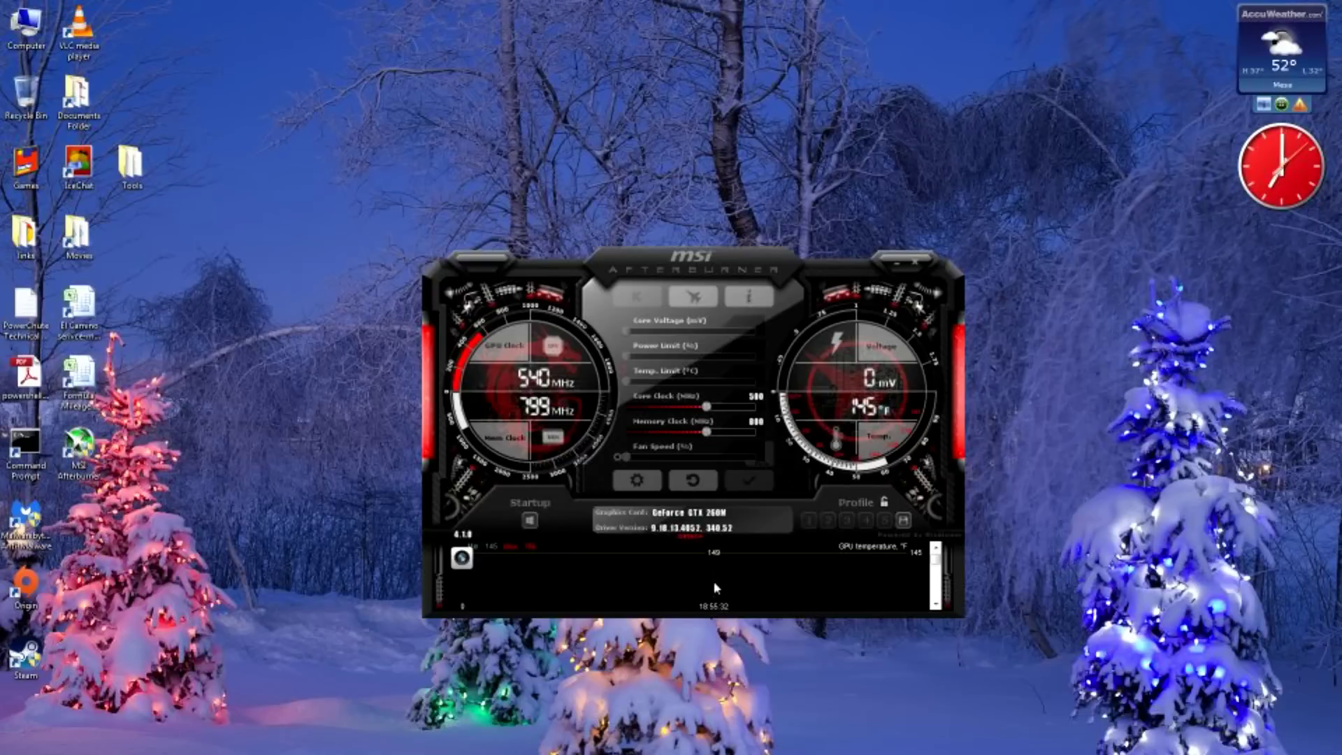
Open the Captured videos folder from the Video capture settings, minimize it, and close the properties.
left_click(637, 481)
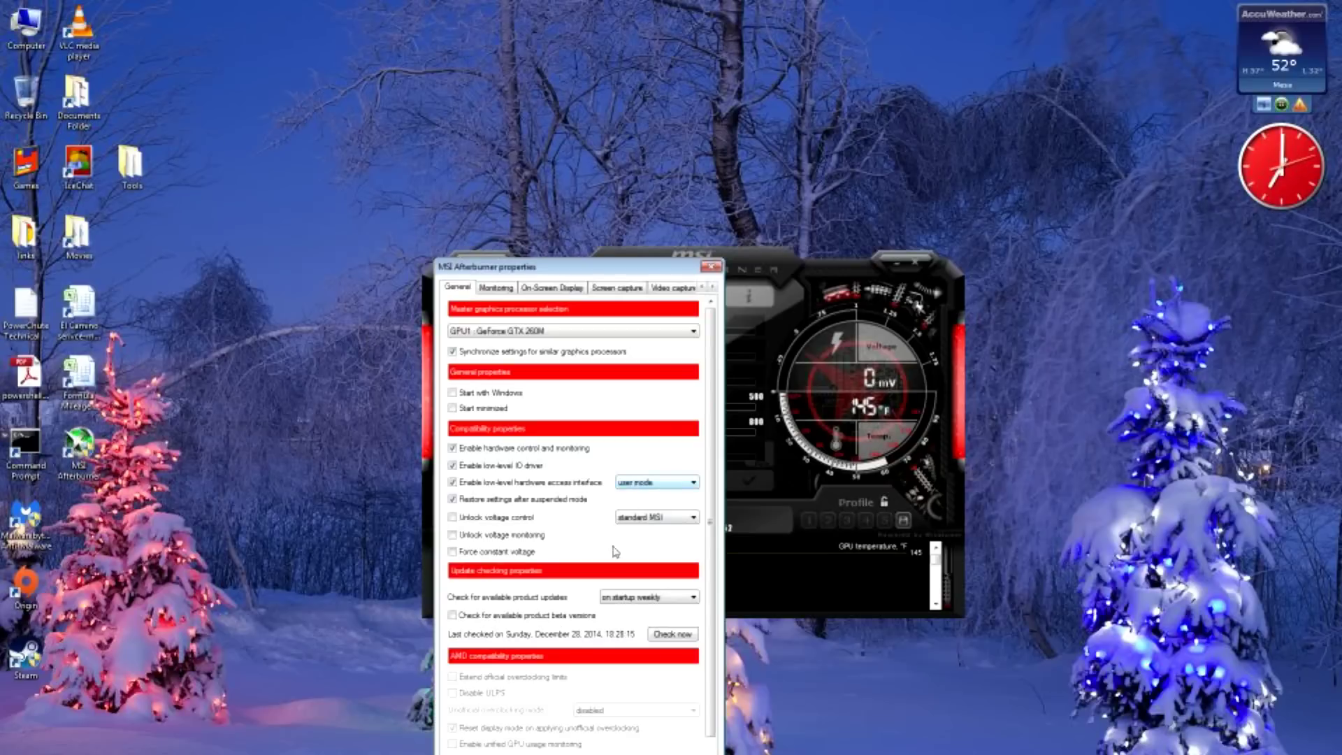
left_click(660, 288)
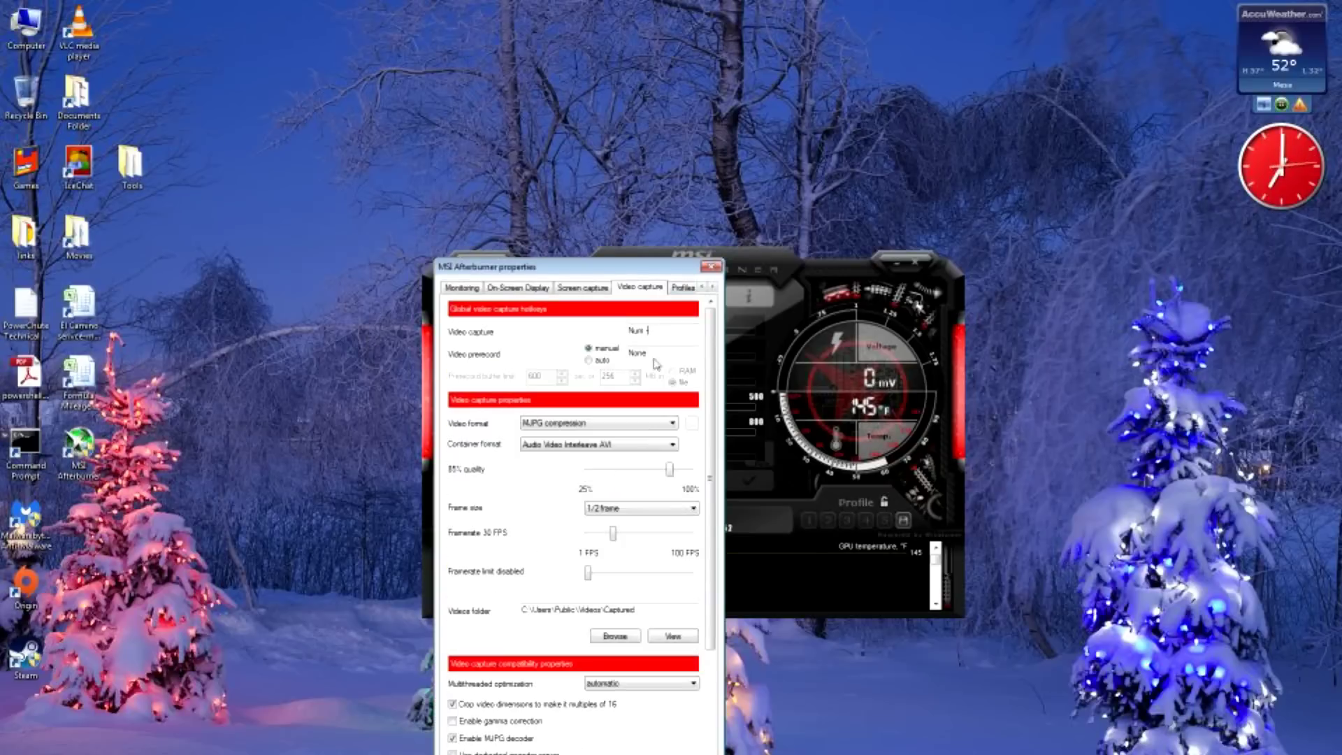
left_click(670, 637)
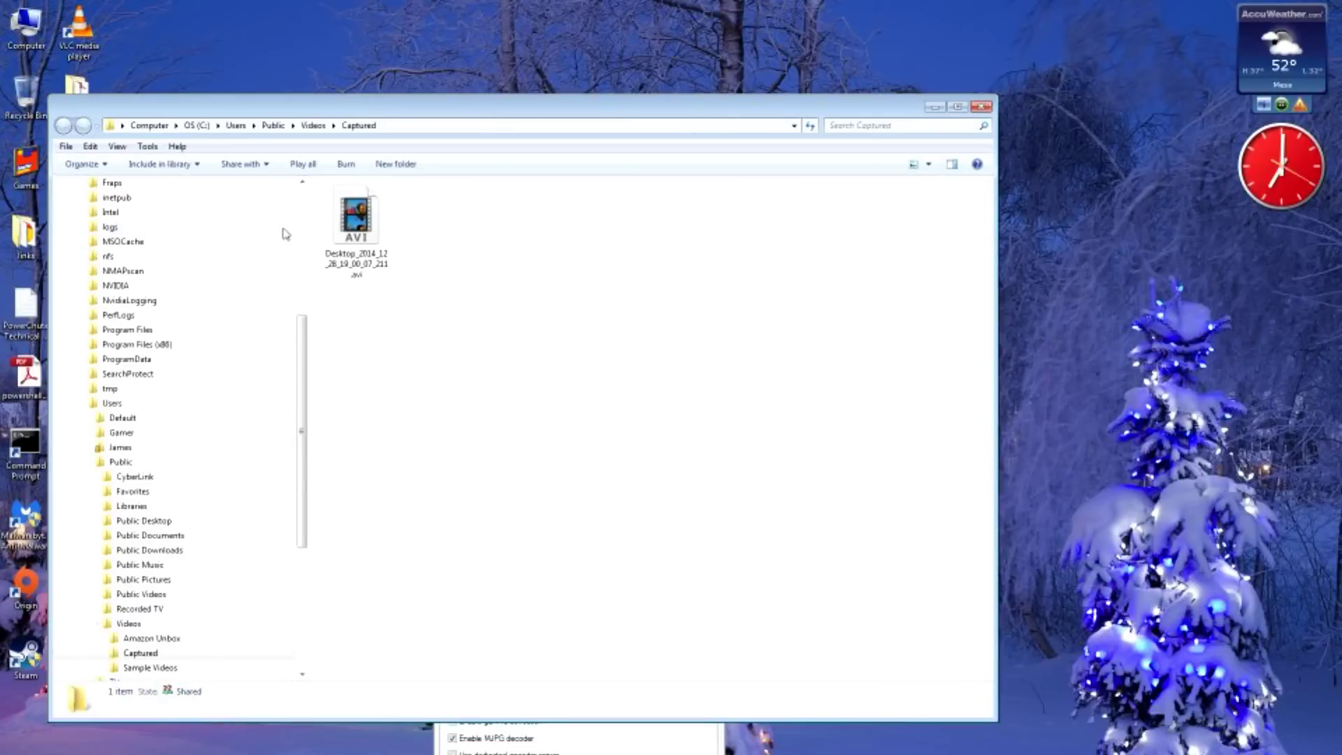
left_click(934, 108)
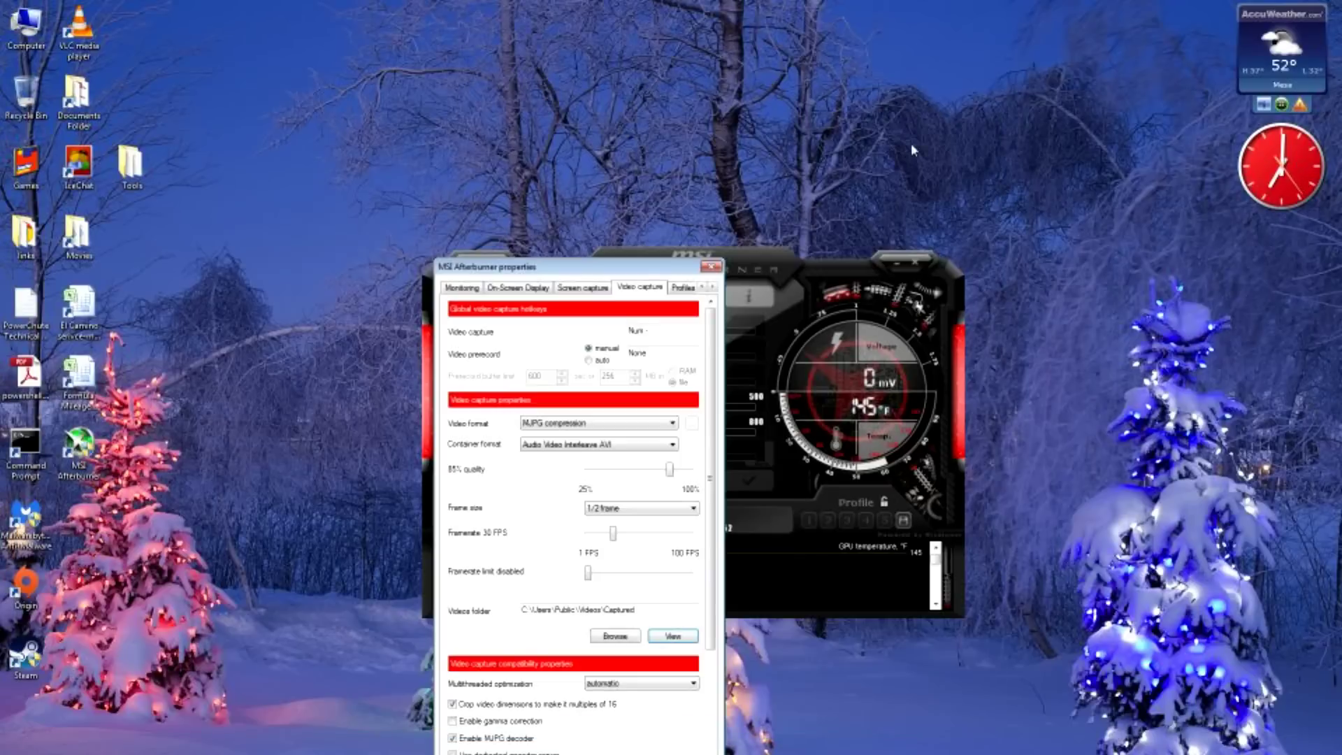
key("Escape")
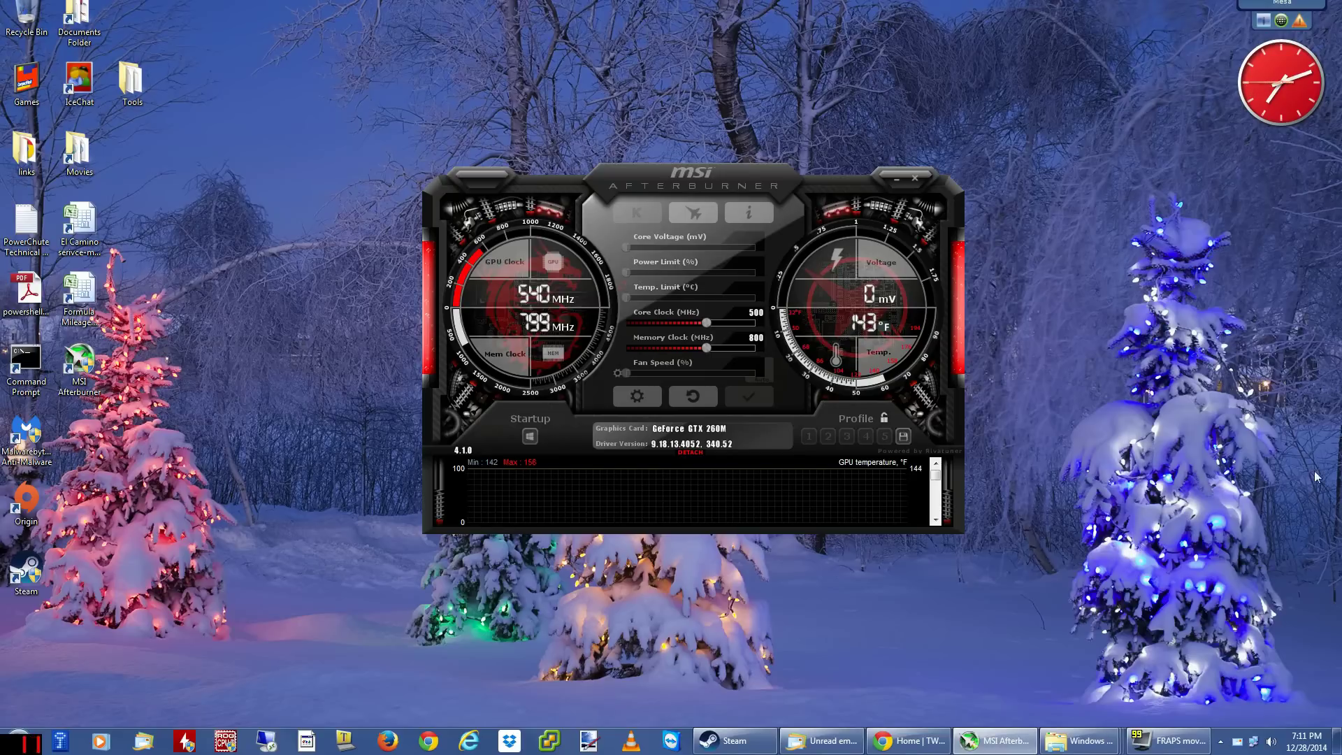
left_click(637, 395)
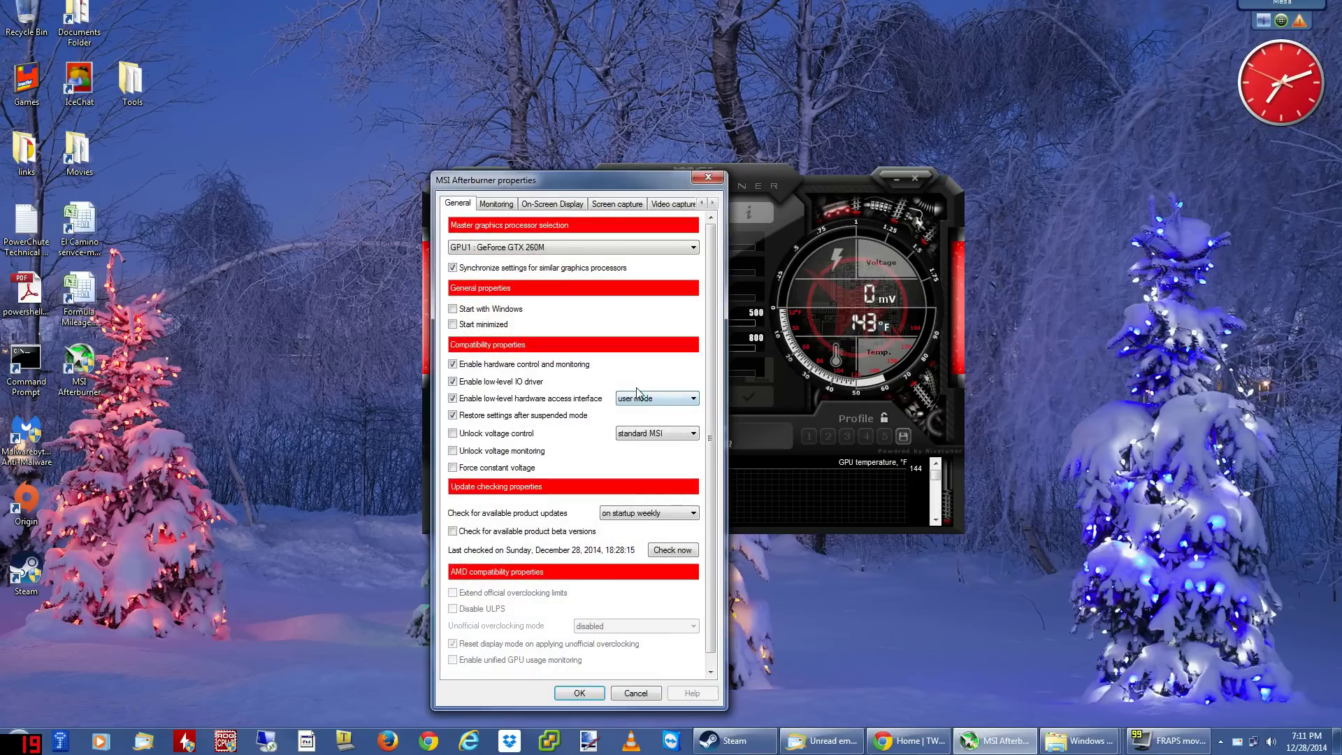
left_click(675, 204)
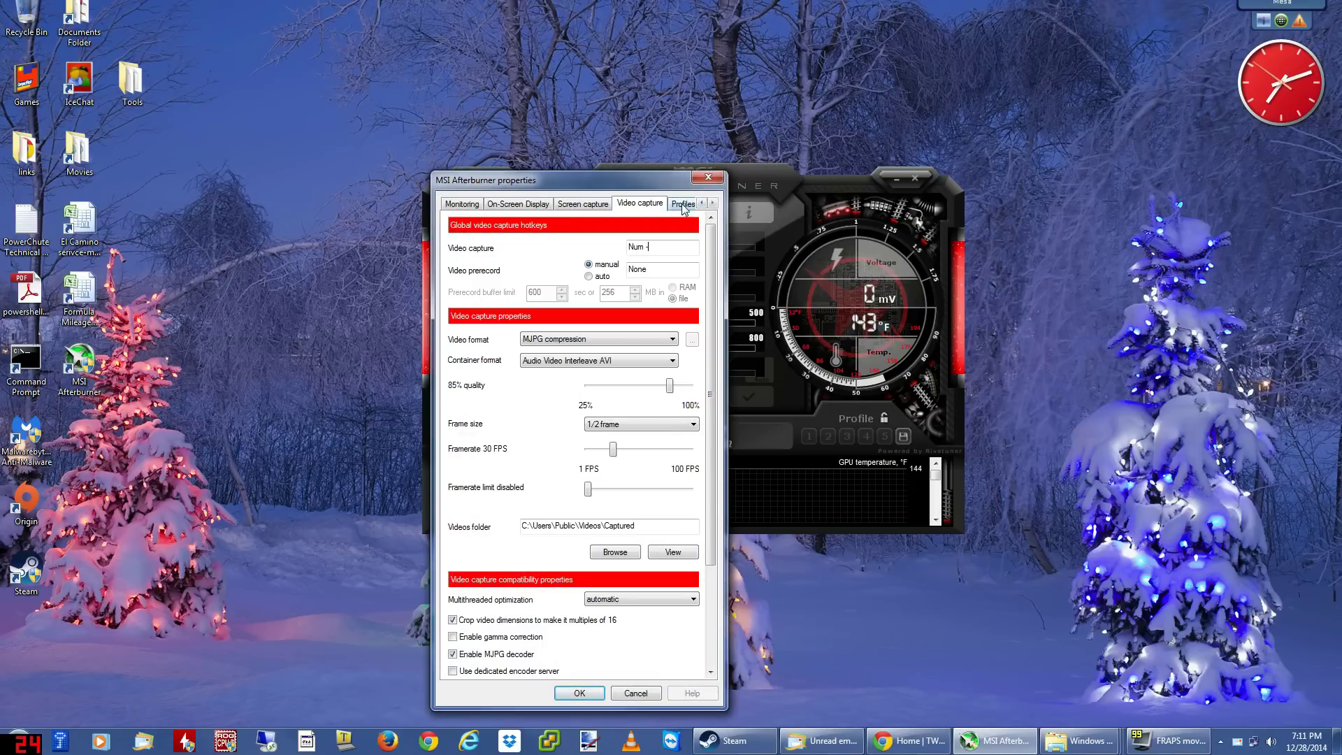
left_click(579, 693)
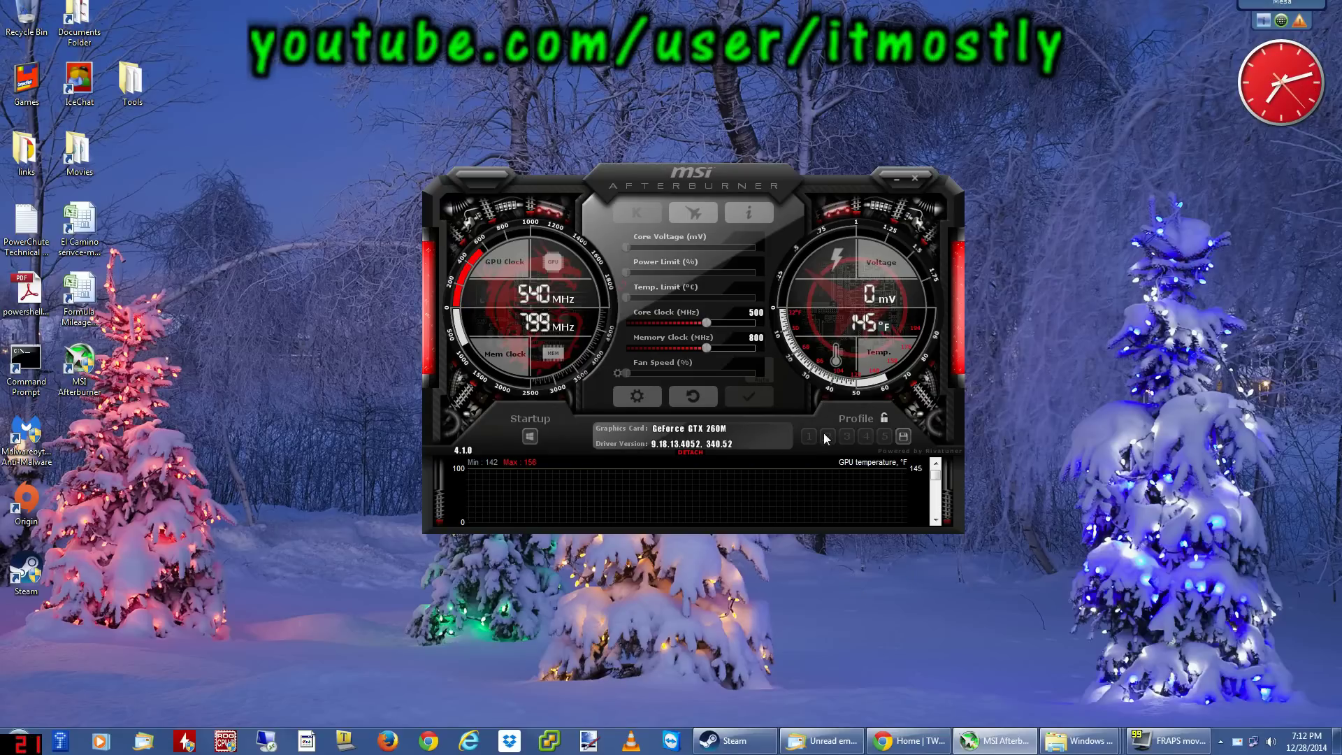
mouse_move(823, 437)
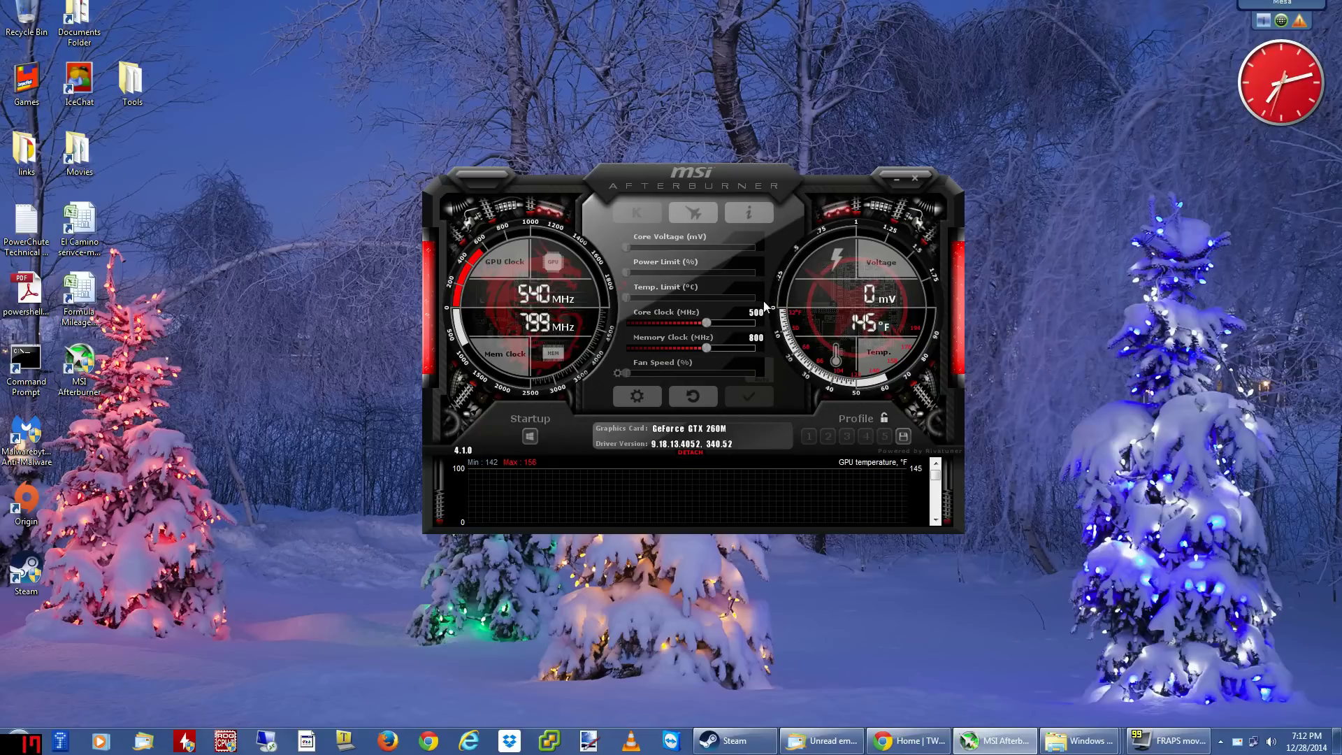
left_click(754, 214)
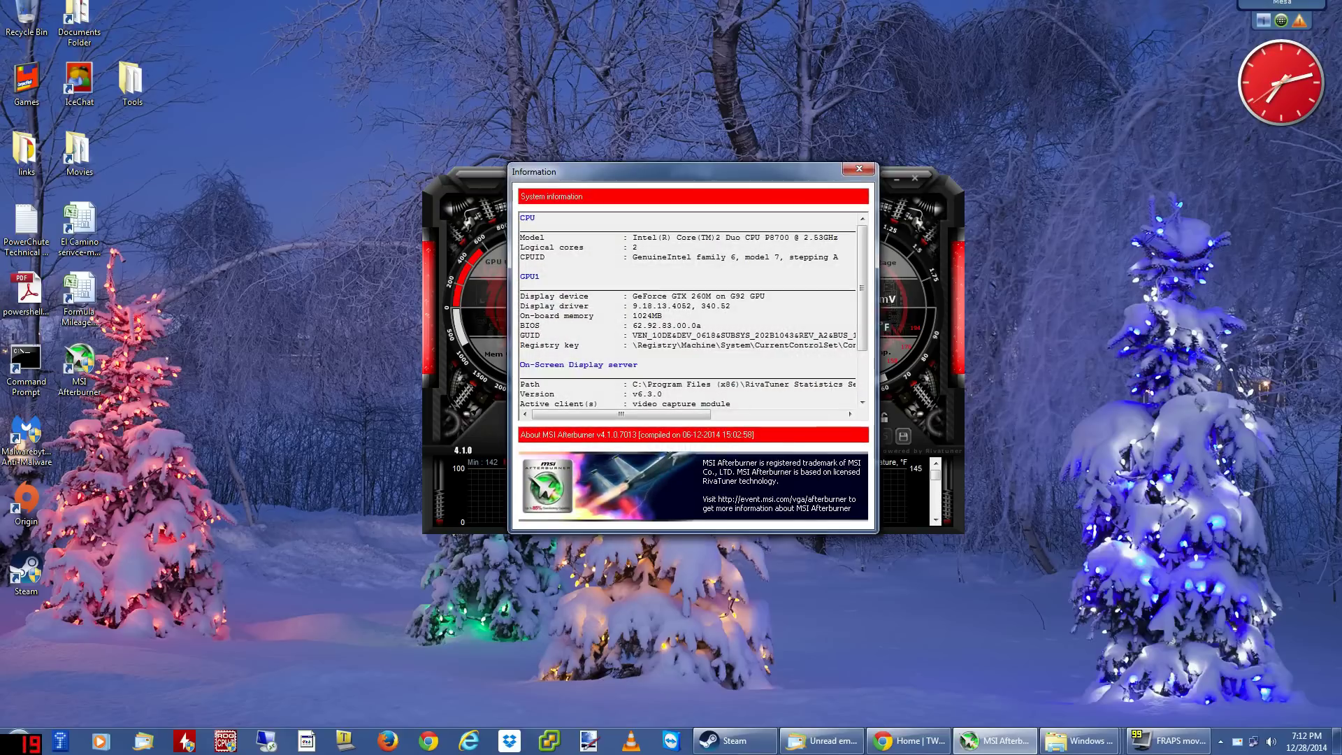
left_click_drag(864, 283, 861, 340)
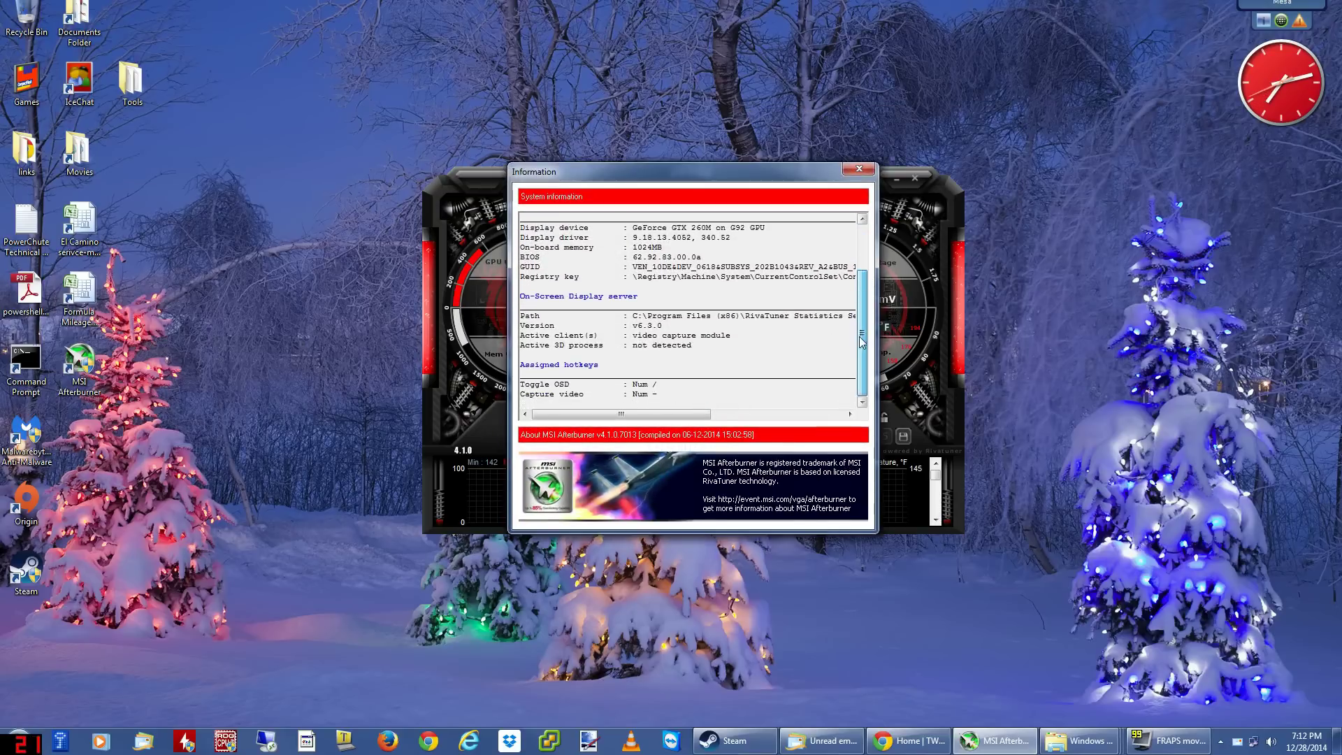
left_click(860, 169)
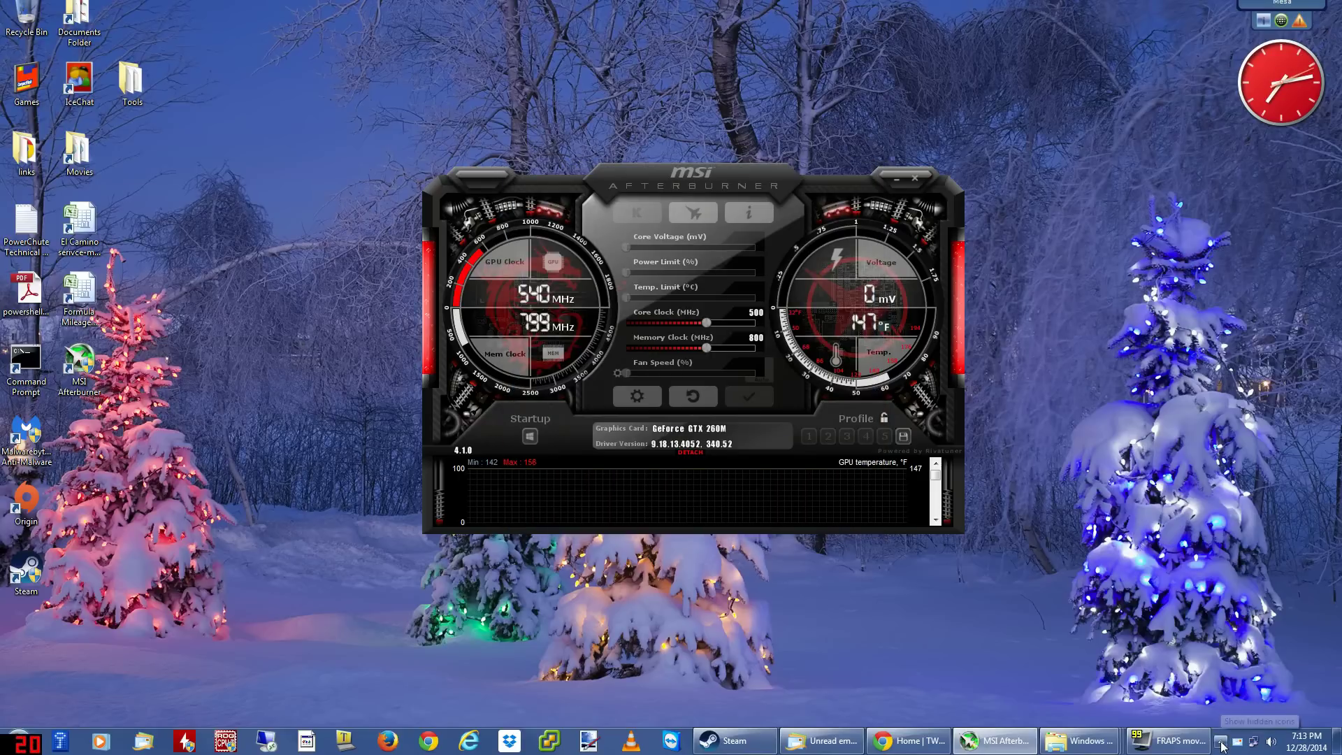
Launch Dropbox from the Dropbox folder under All Programs in the Start menu.
left_click(18, 741)
mouse_move(114, 429)
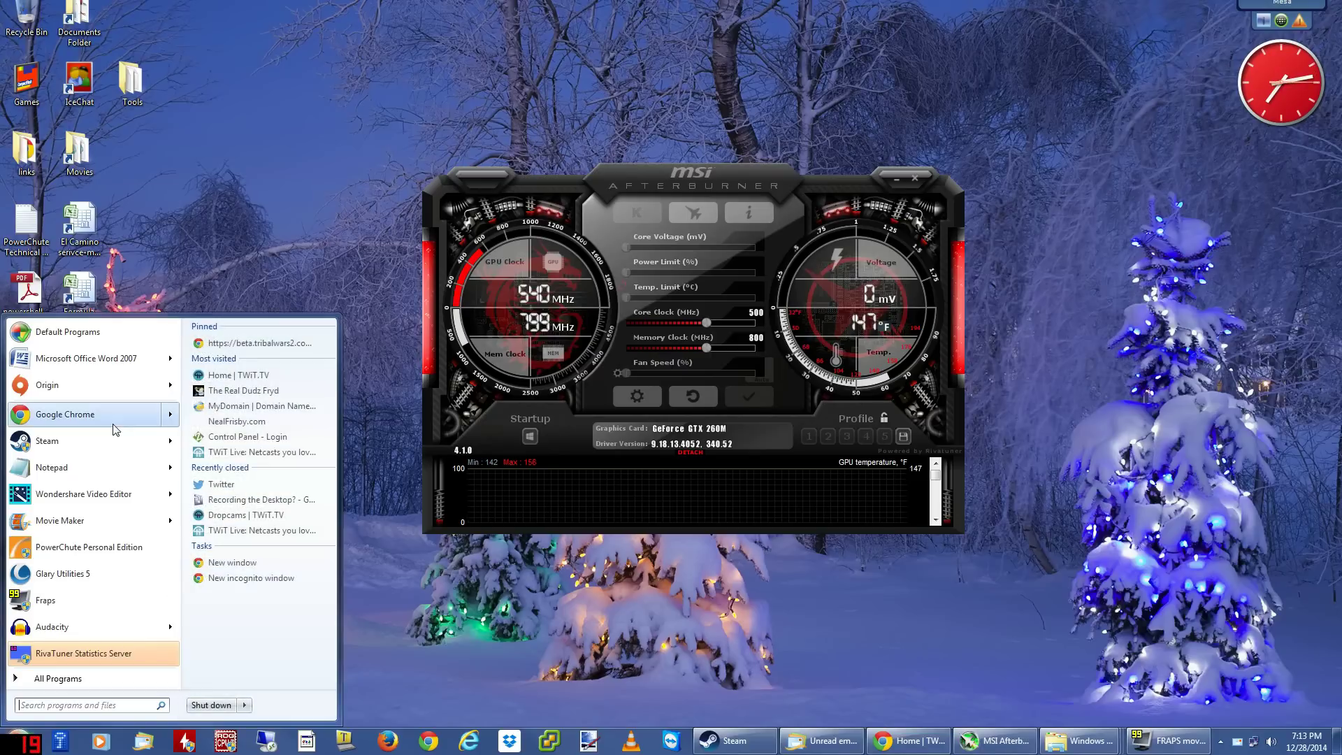
left_click(99, 676)
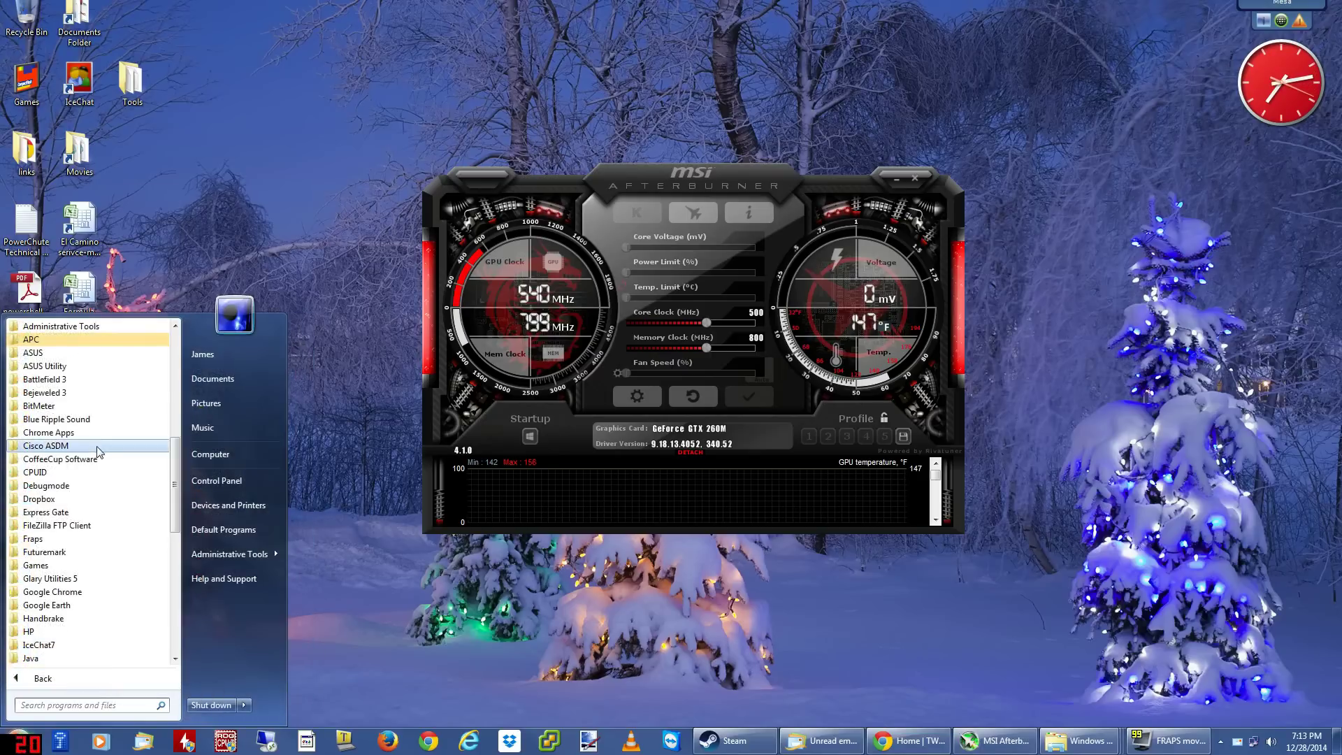
left_click(88, 499)
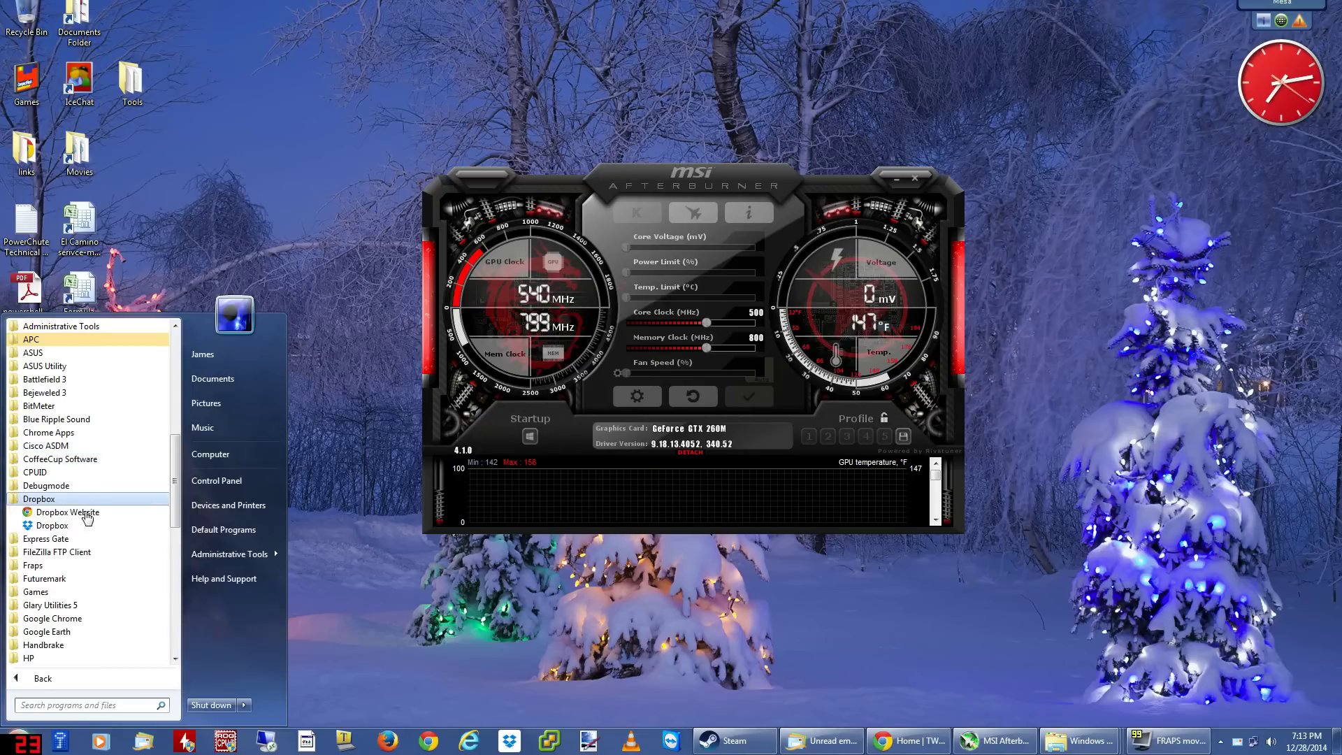
left_click(64, 532)
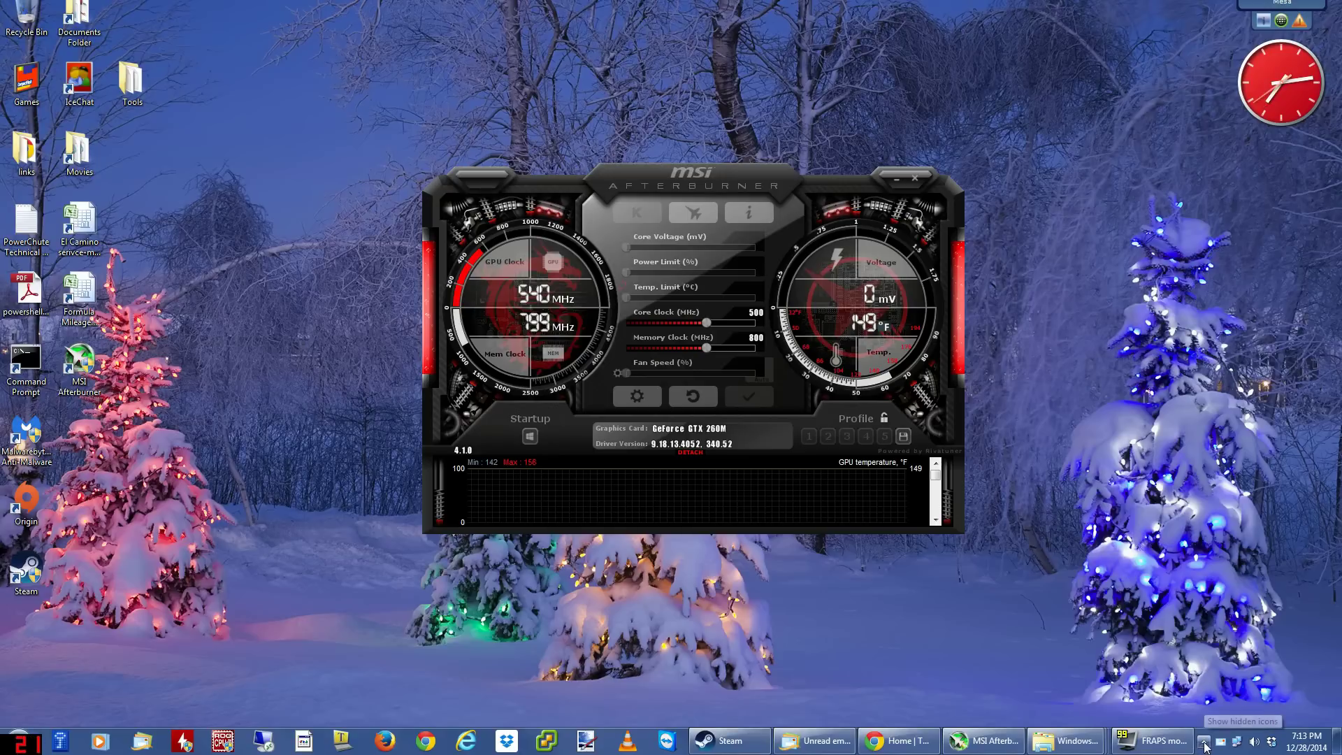
mouse_move(1065, 752)
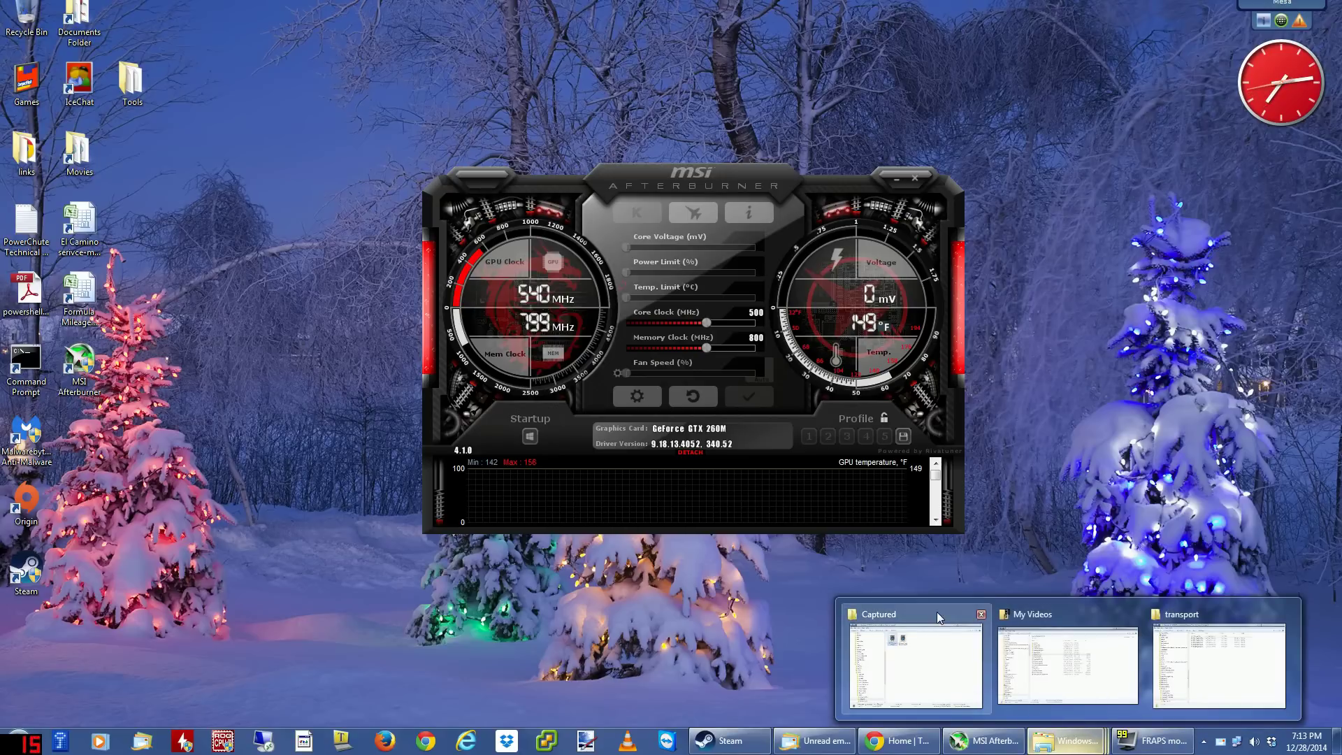
Shrink and move the Captured folder window to the top centre so Afterburner stays visible beside it.
left_click(976, 665)
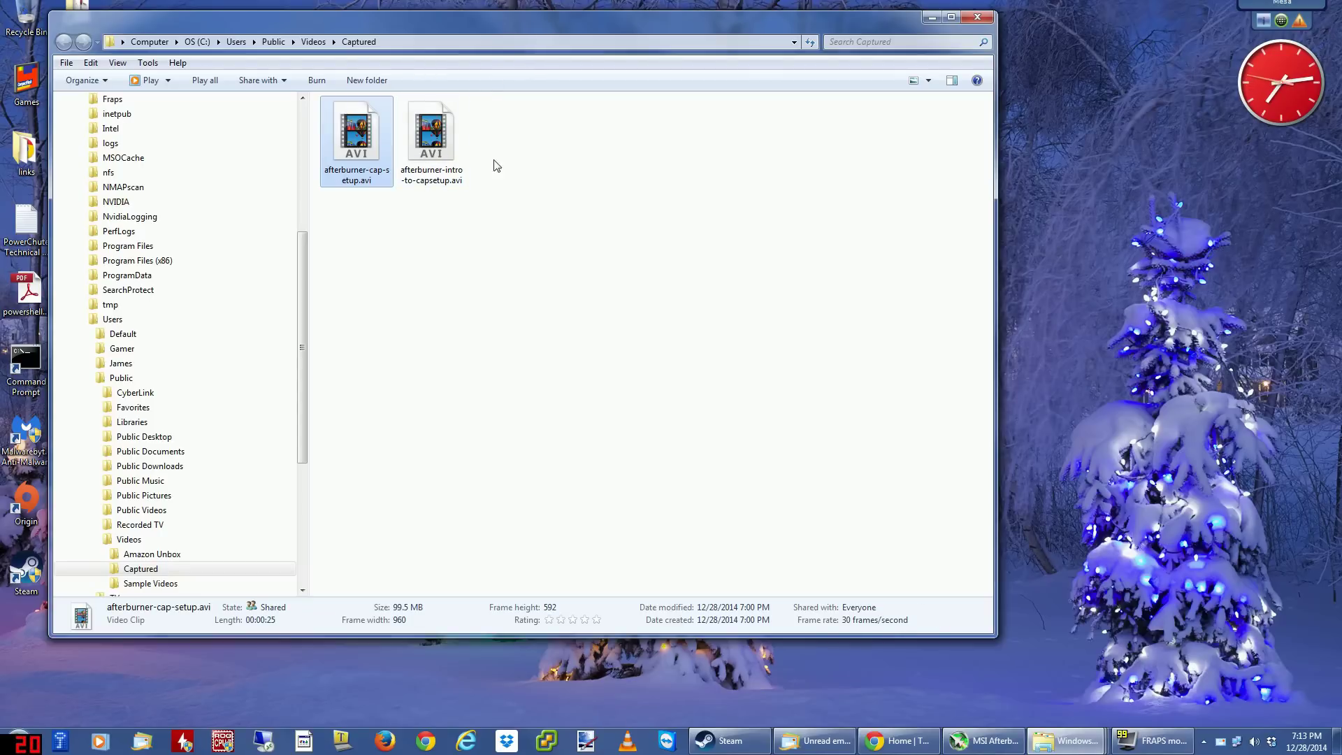
left_click(521, 165)
left_click_drag(518, 27, 585, 71)
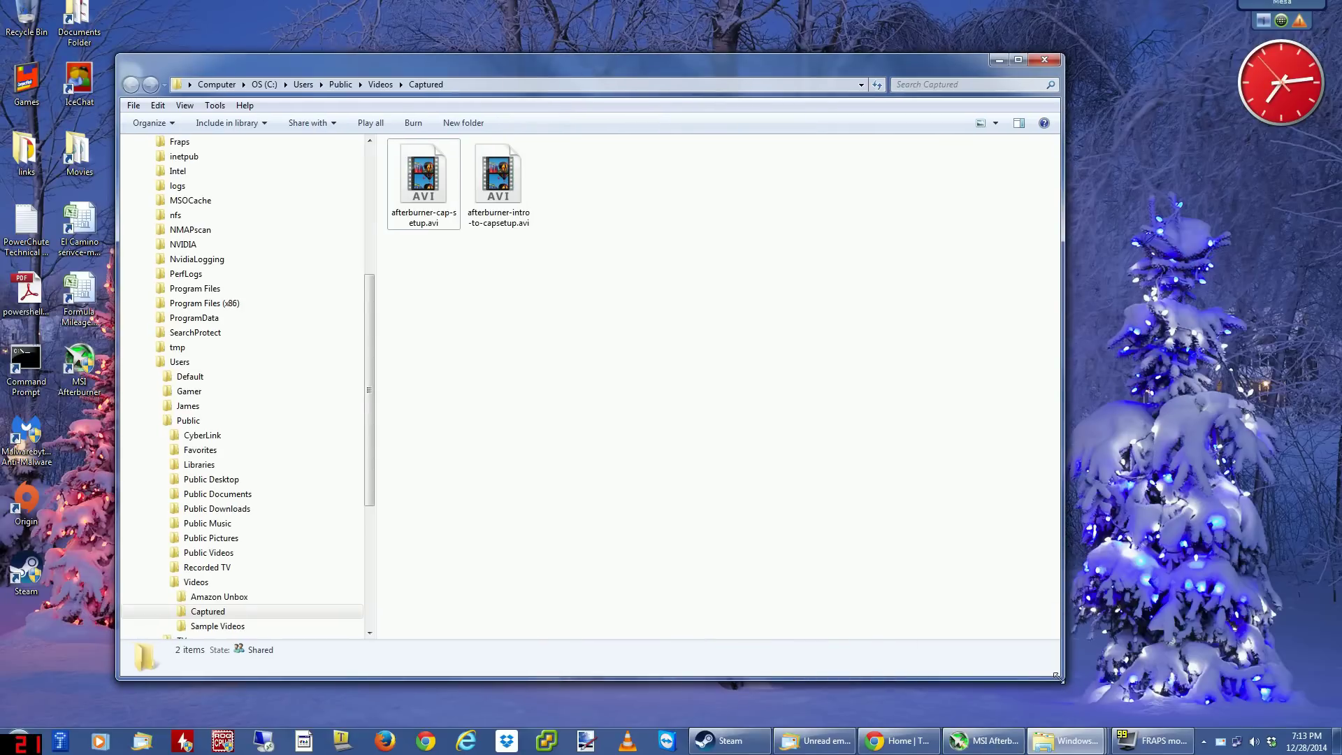
left_click_drag(1057, 676, 619, 324)
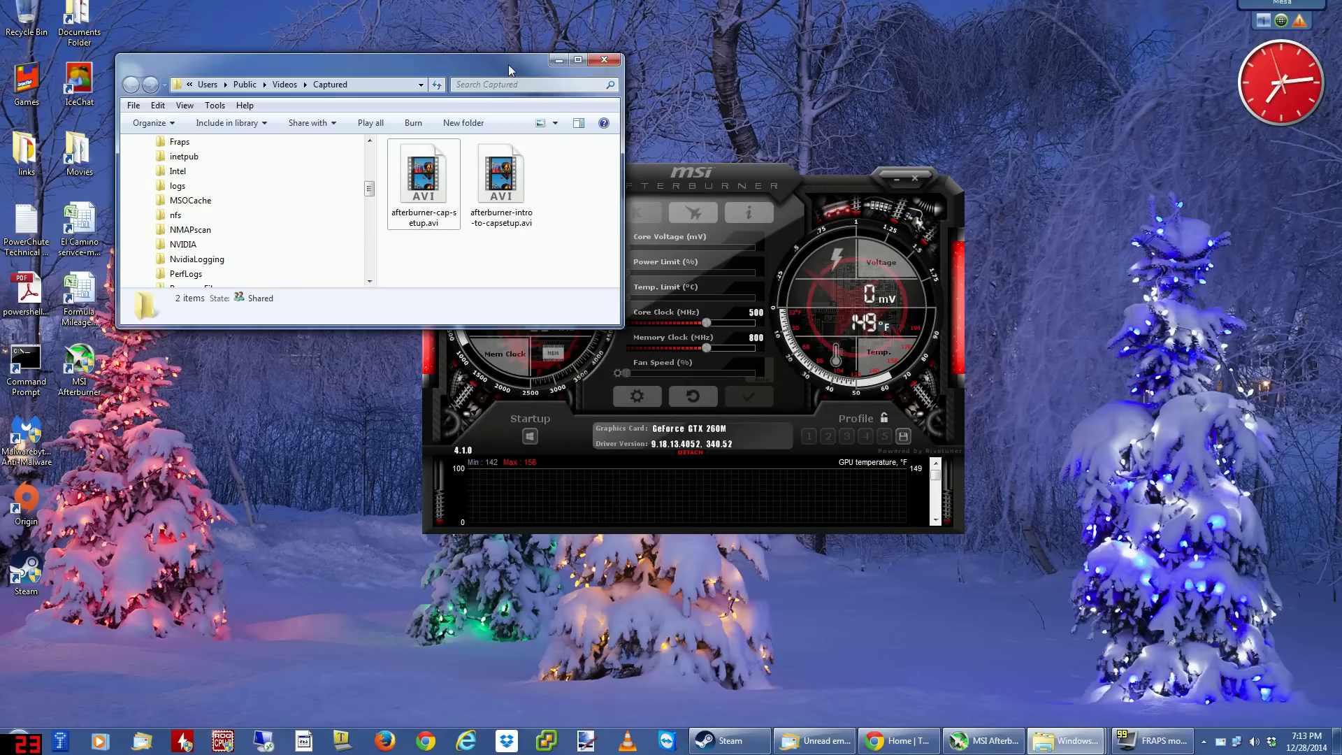
left_click_drag(510, 66, 728, 20)
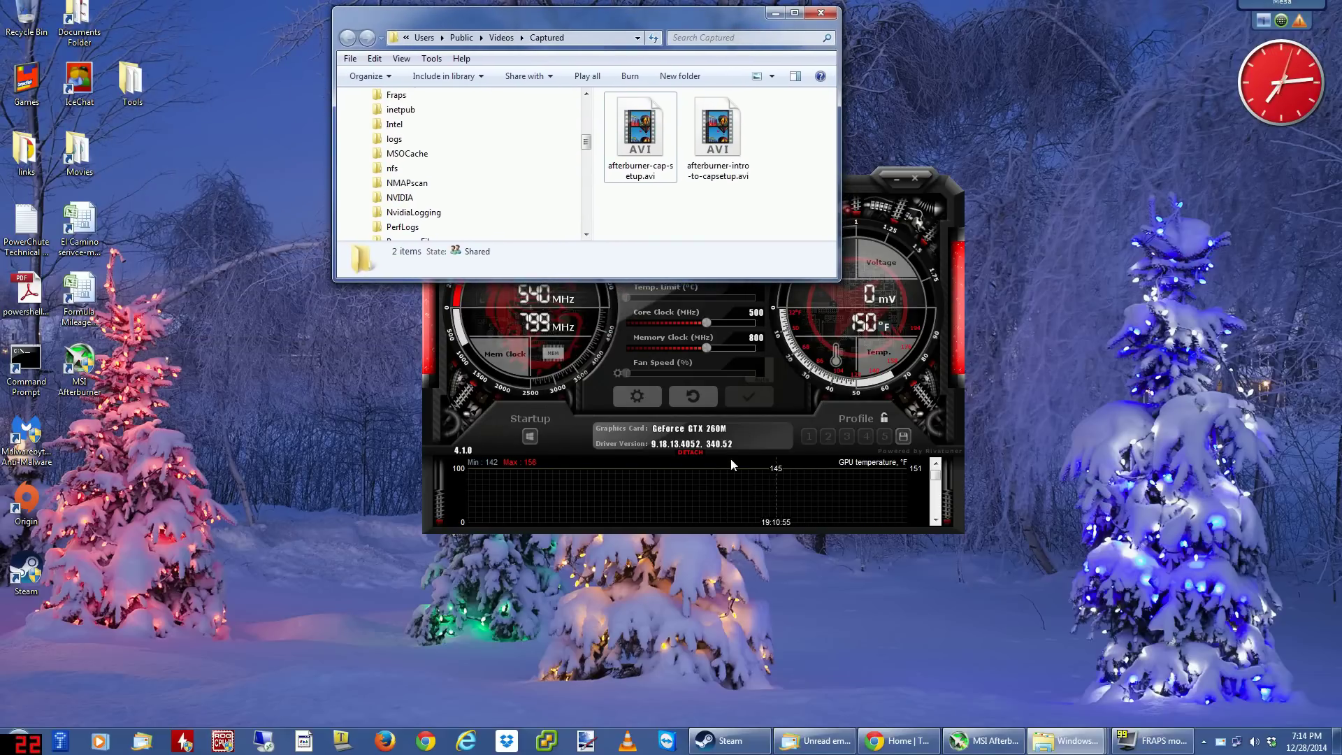
left_click(563, 438)
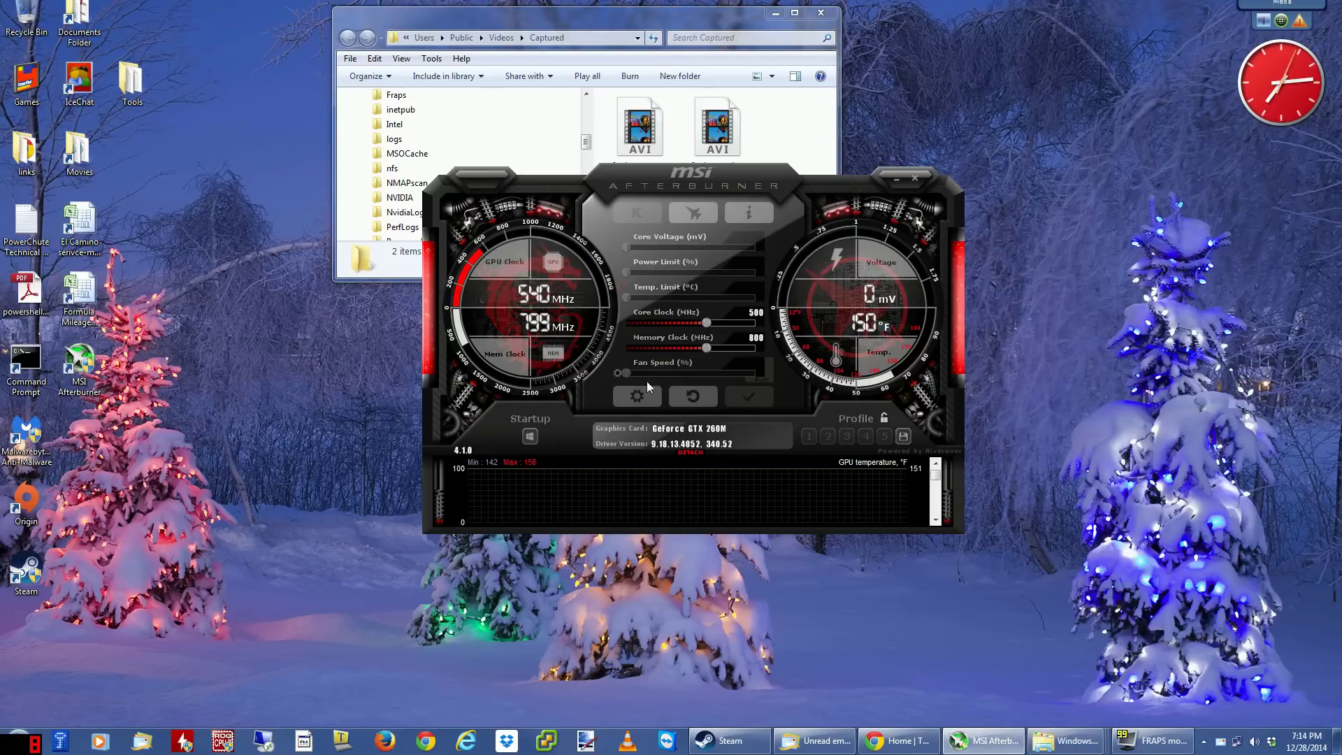
Check the Information window, which lists Dropbox.exe as the active 3D process, then close it.
left_click(758, 213)
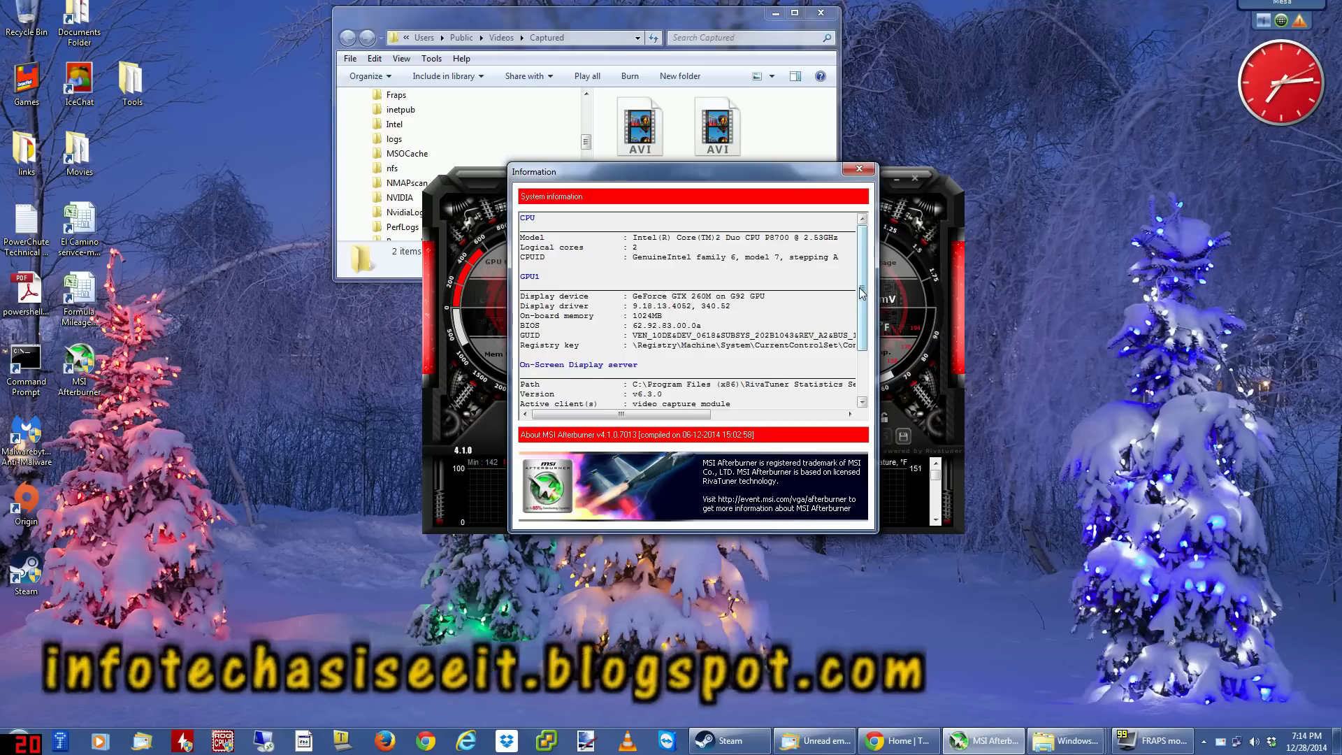
left_click_drag(863, 293, 863, 333)
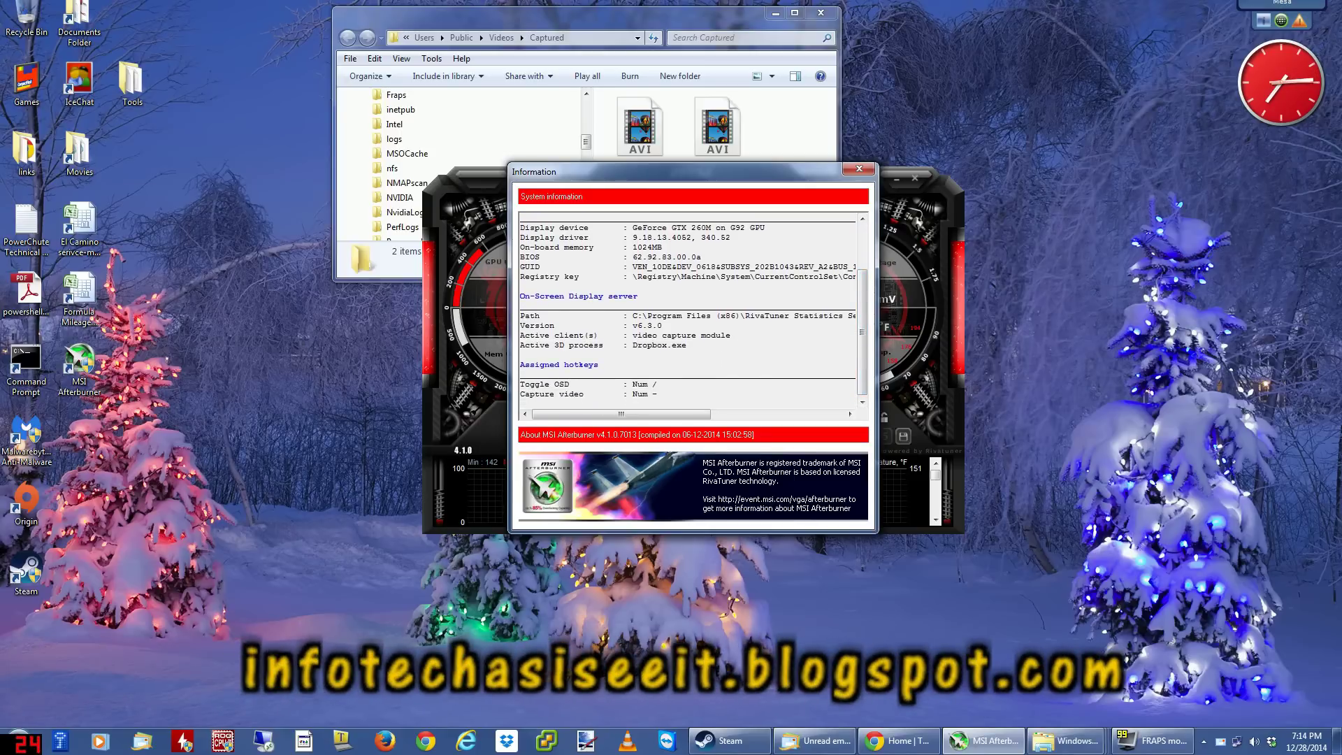
left_click_drag(633, 344, 522, 354)
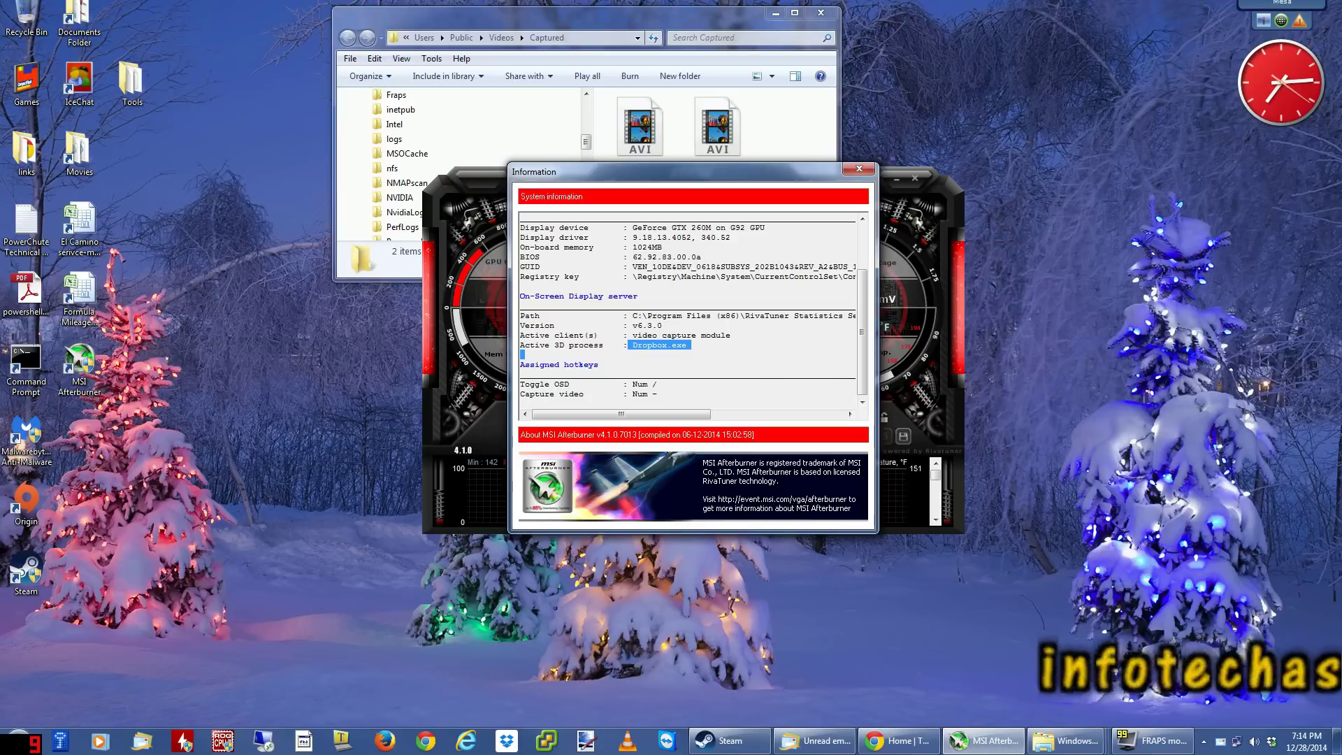
key("Right")
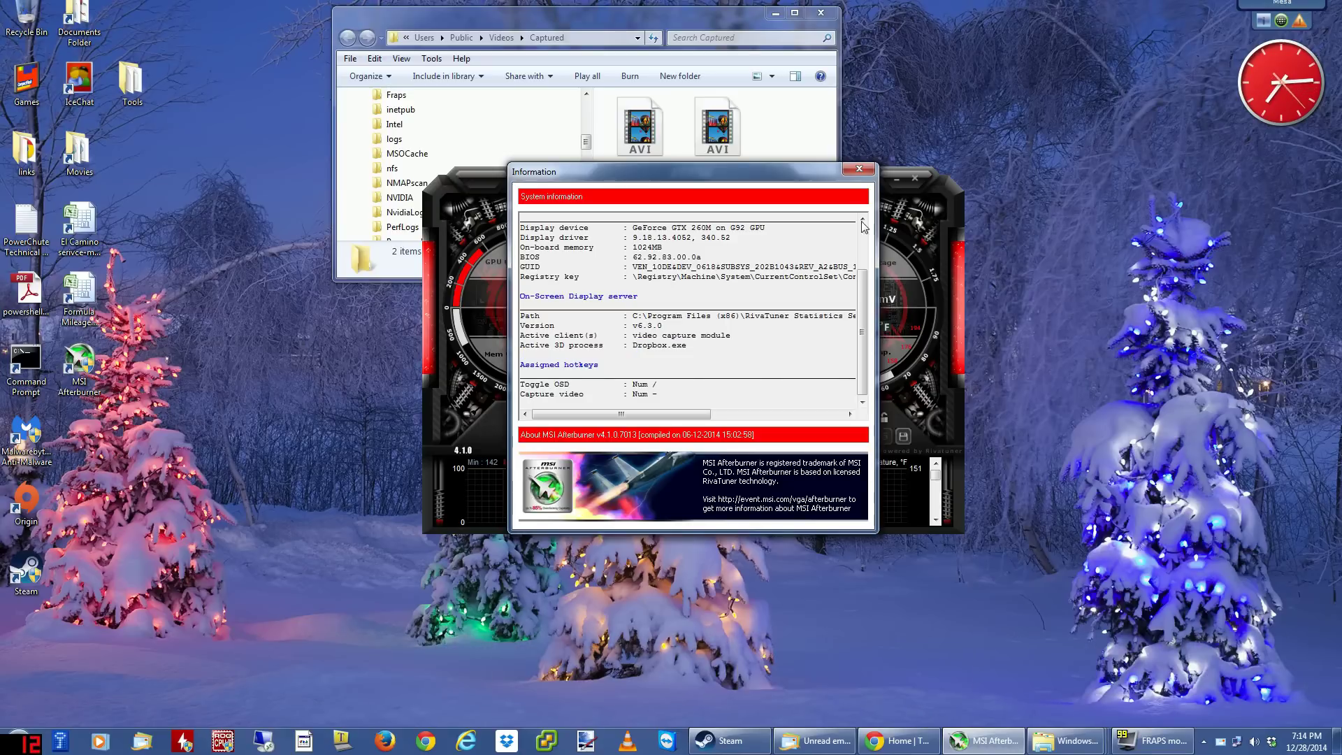
left_click(860, 168)
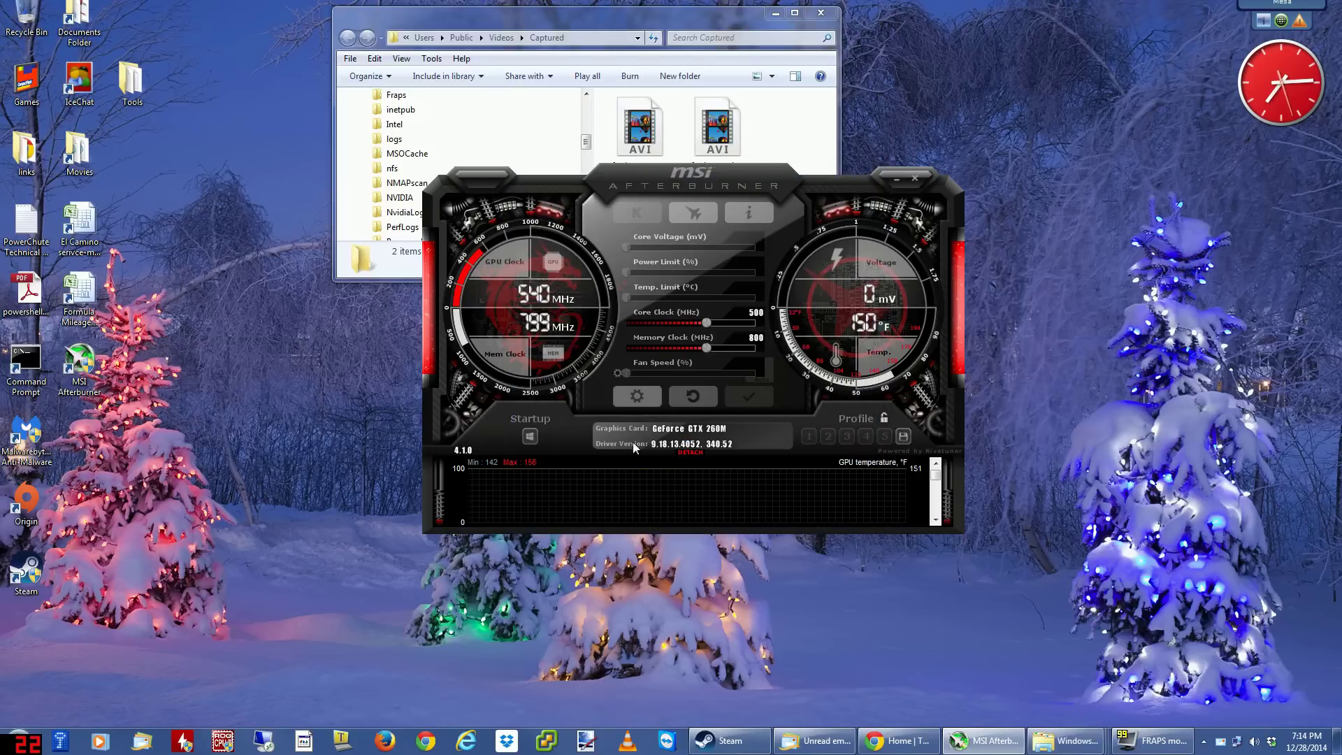
Review the Video capture settings in Afterburner's properties and confirm with OK.
left_click(637, 396)
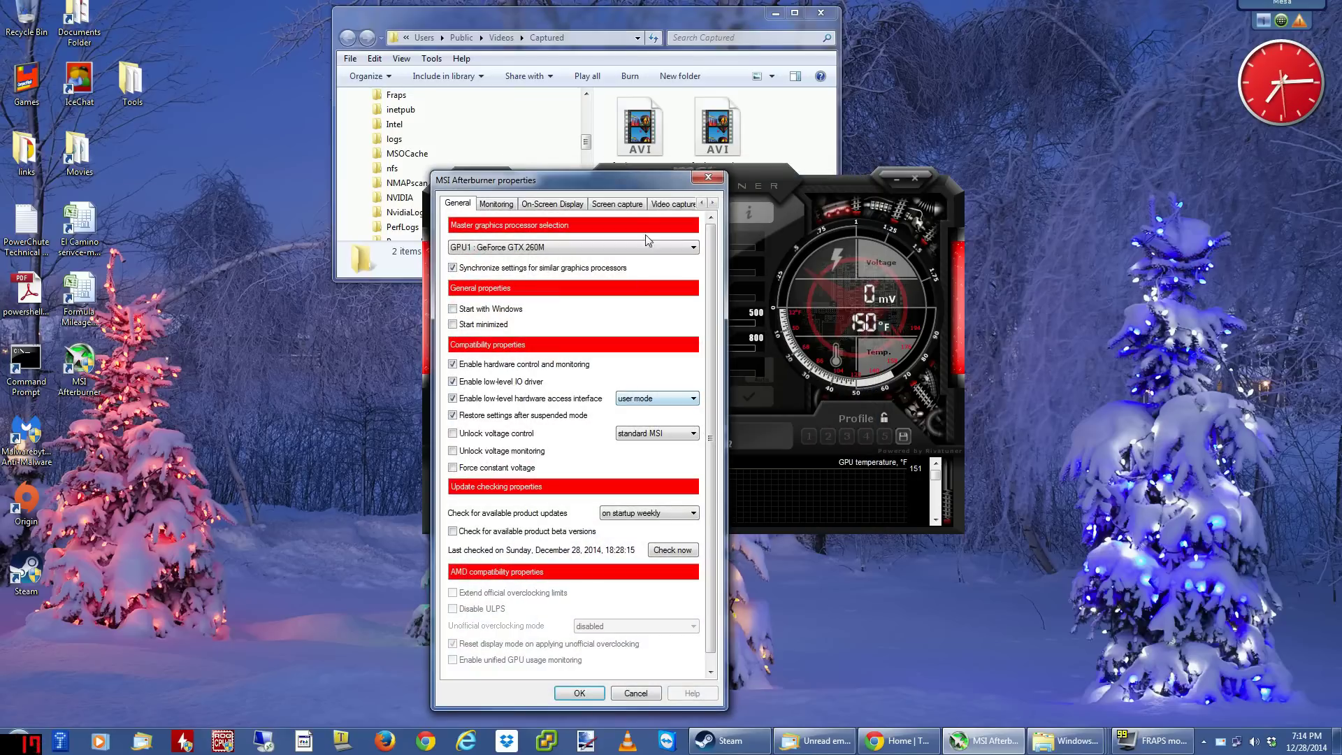
left_click(671, 207)
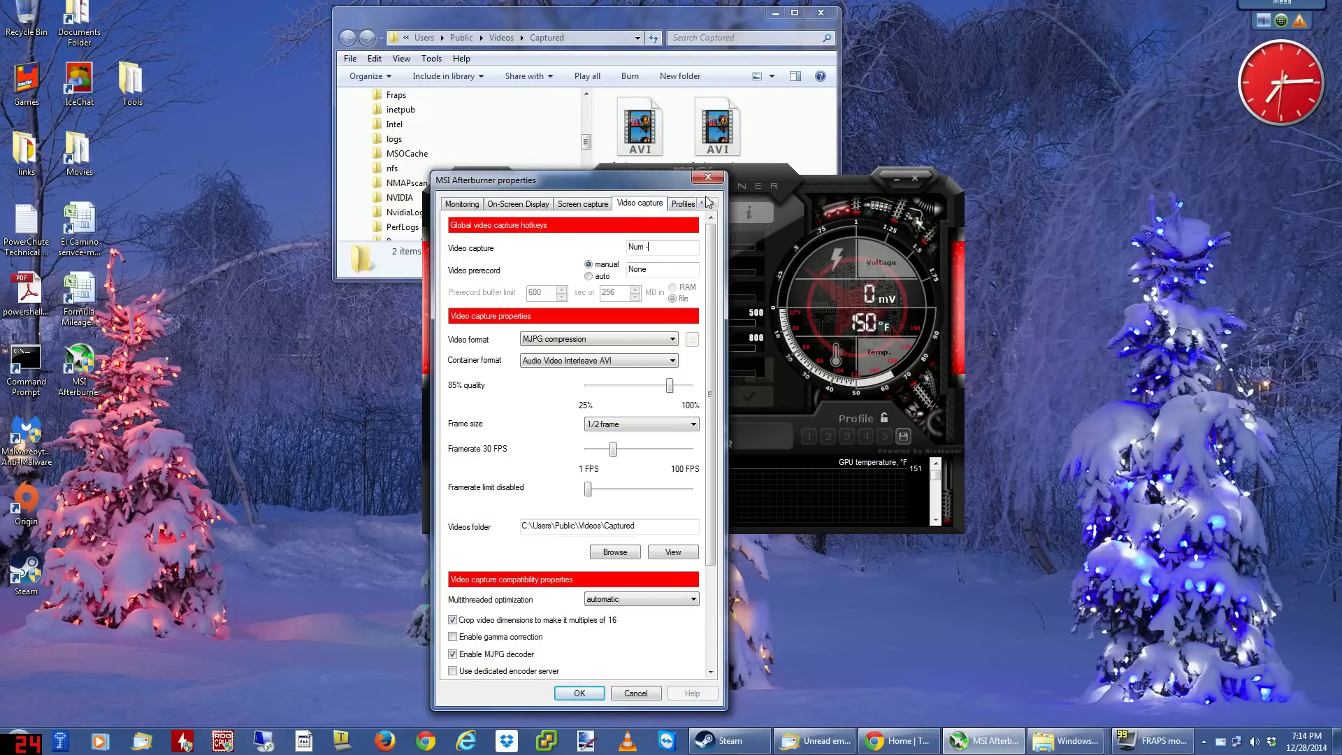
left_click(578, 696)
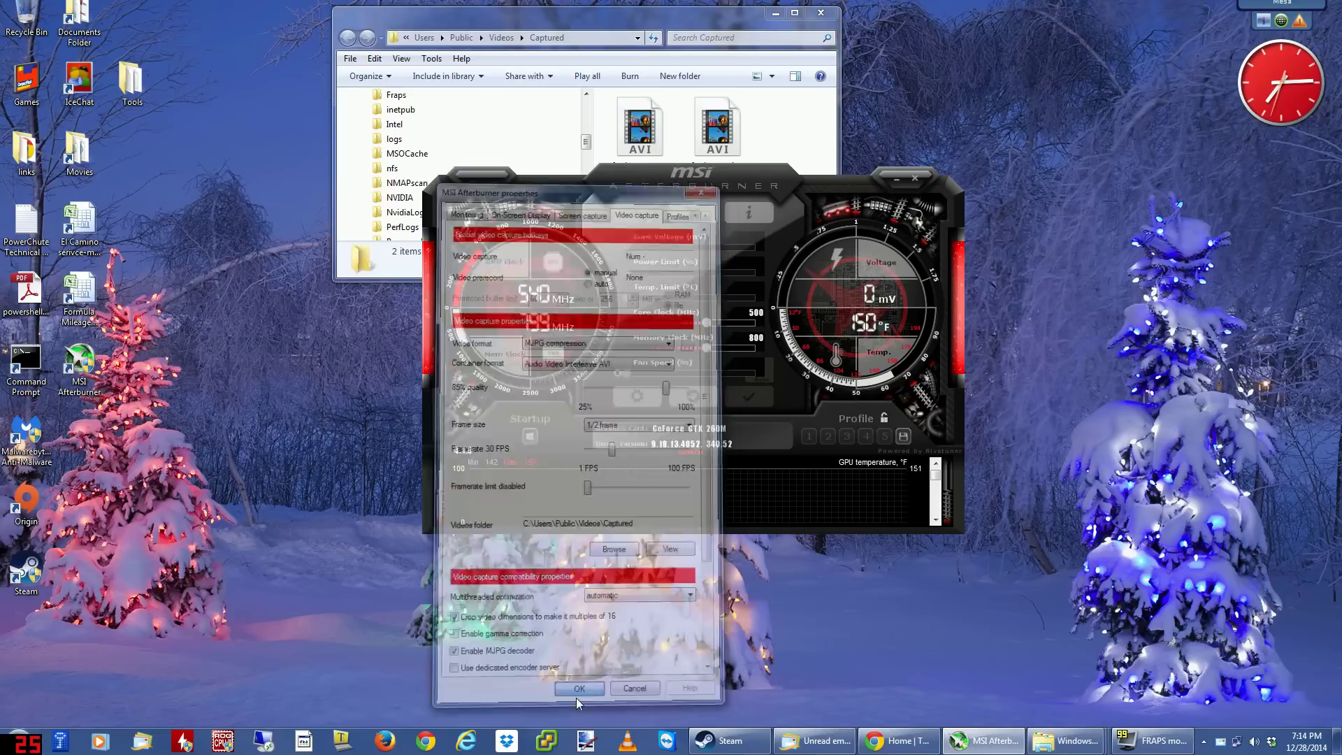
Move Afterburner to the lower right beside the Captured folder and show hidden tray icons.
left_click(695, 165)
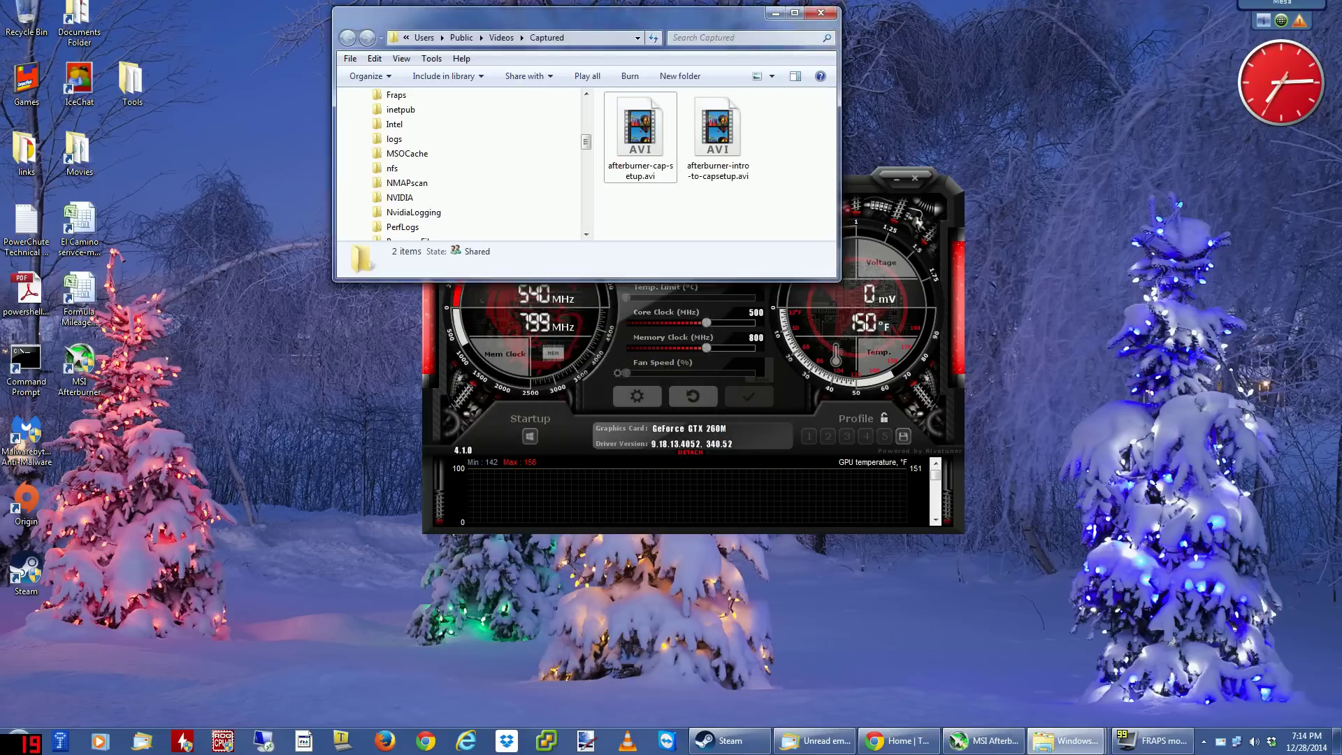
left_click_drag(854, 183, 1010, 259)
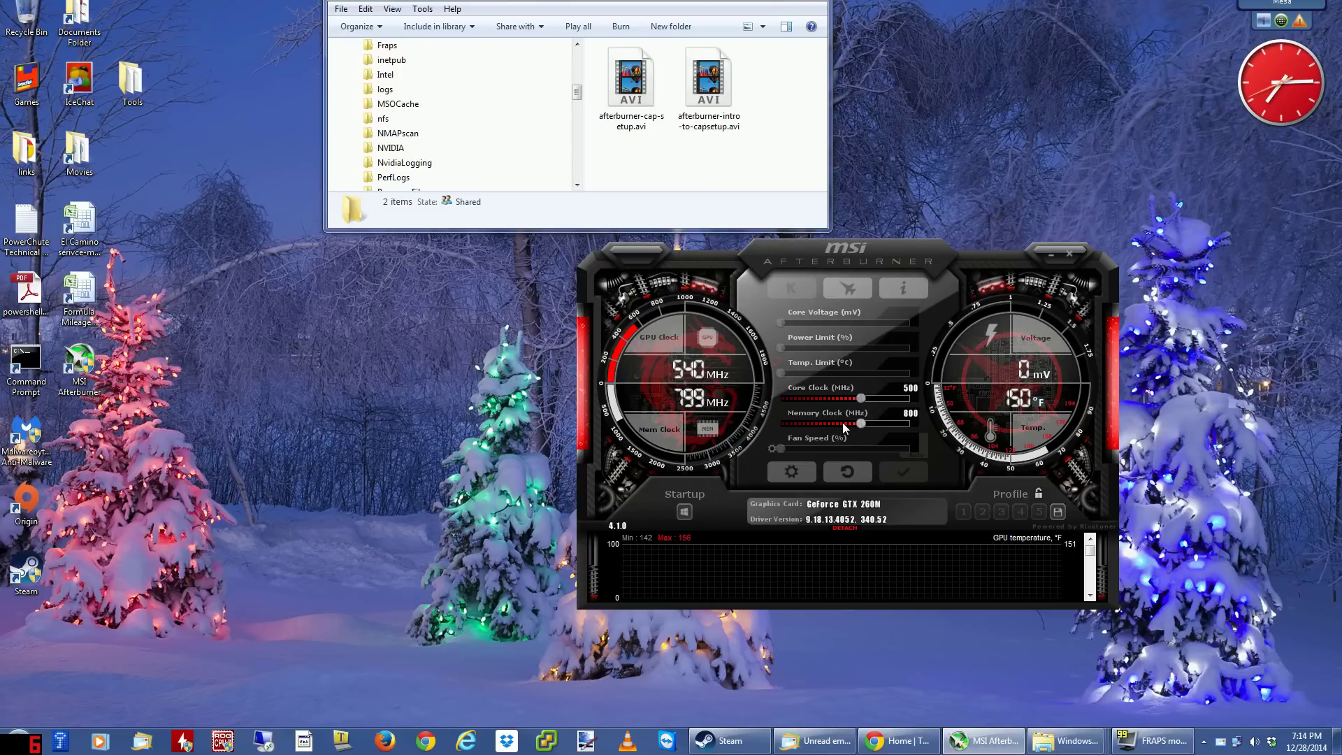
left_click(767, 125)
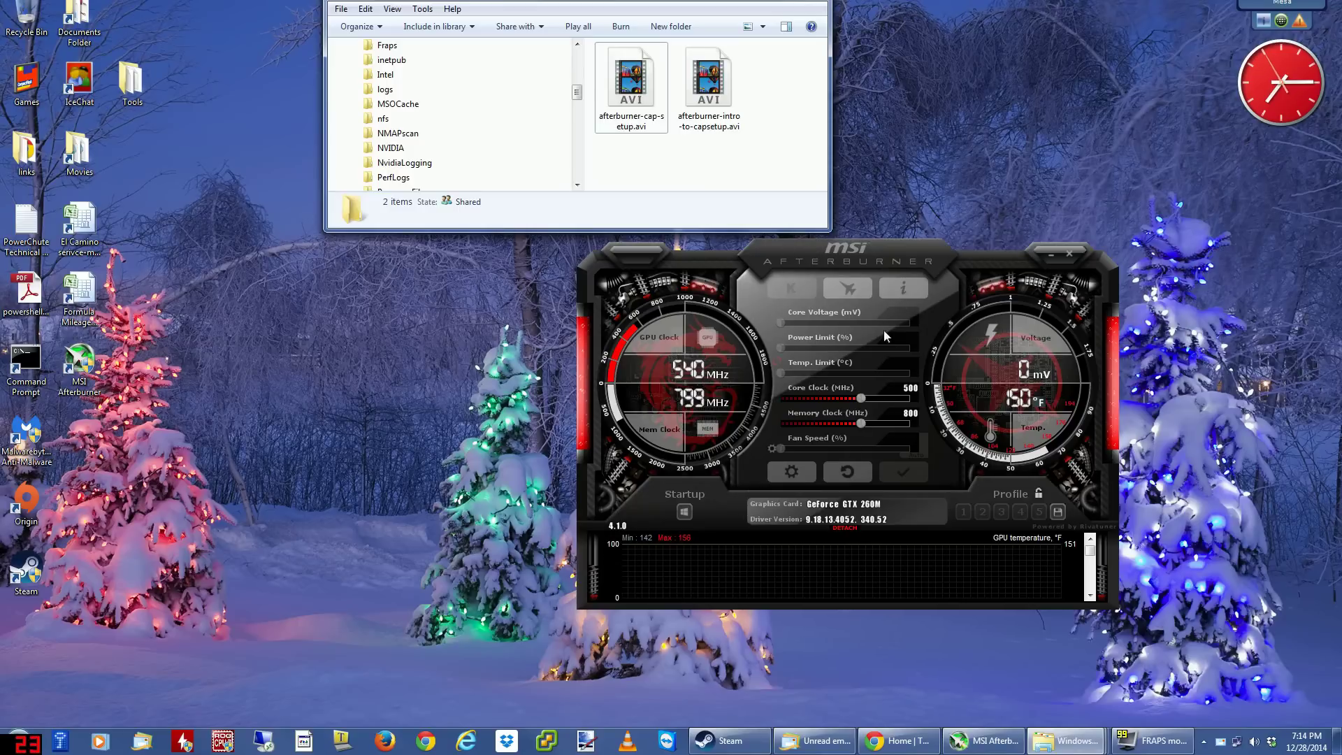
left_click(1204, 741)
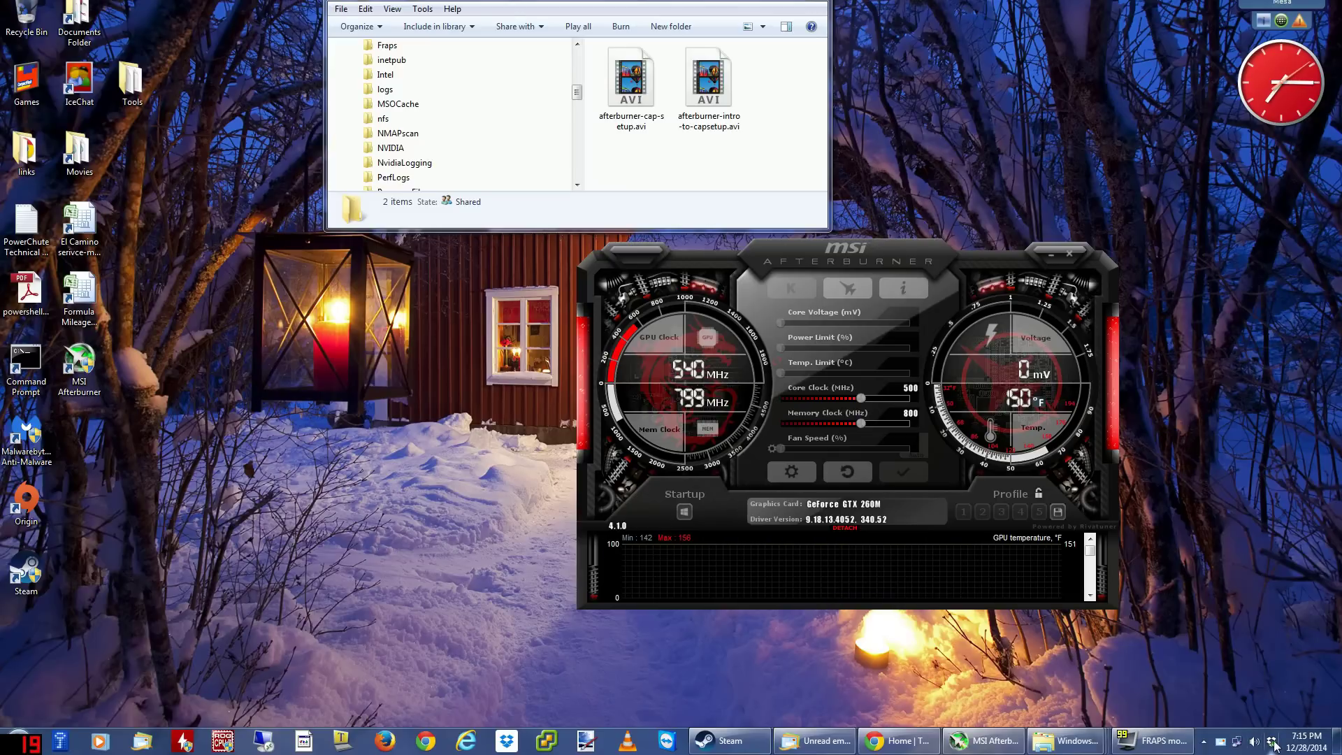
Exit Dropbox from its tray icon's options menu.
left_click(1272, 743)
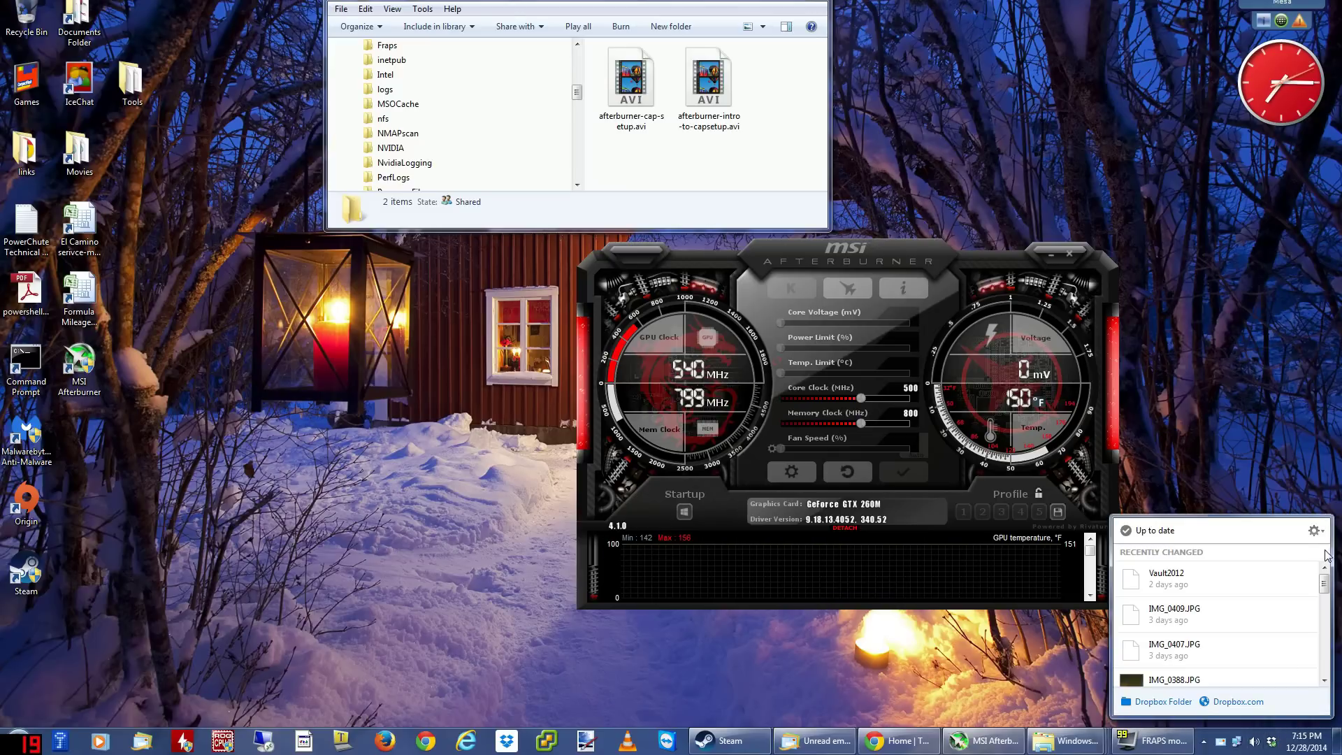
left_click(1315, 531)
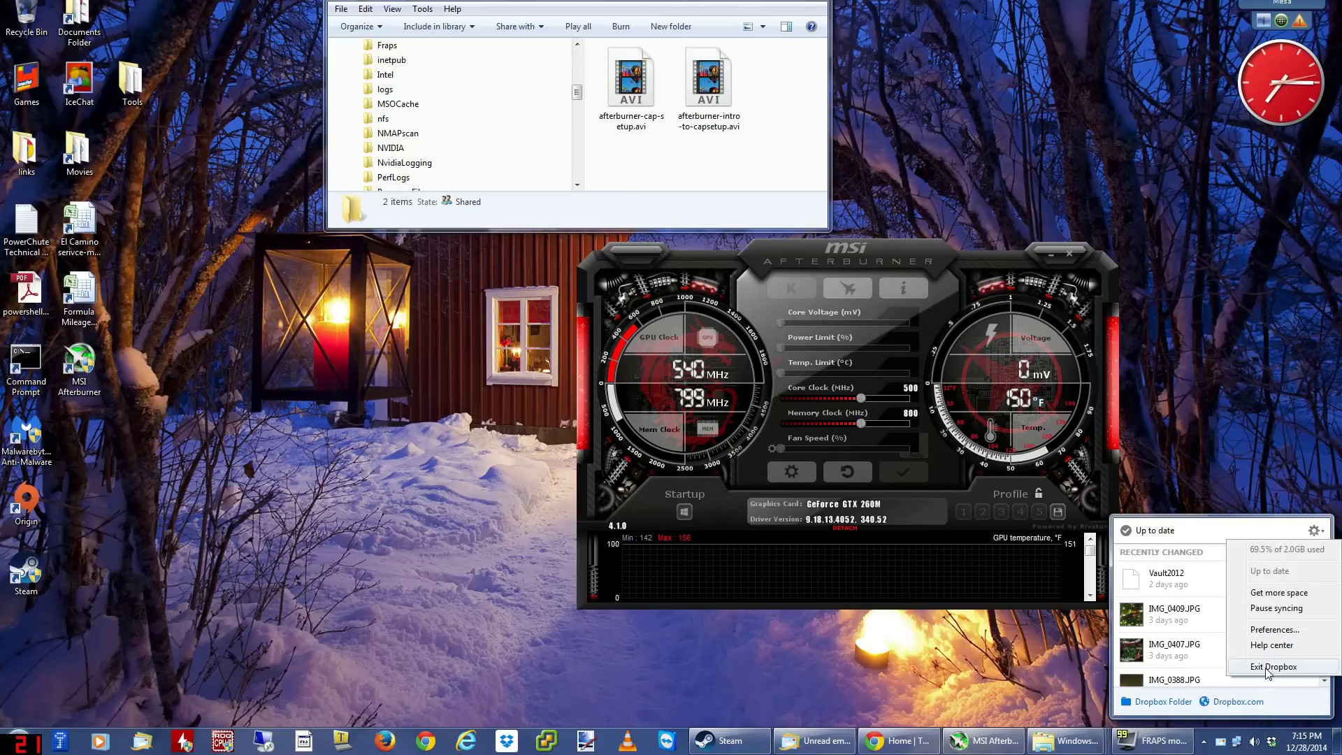
left_click(1265, 668)
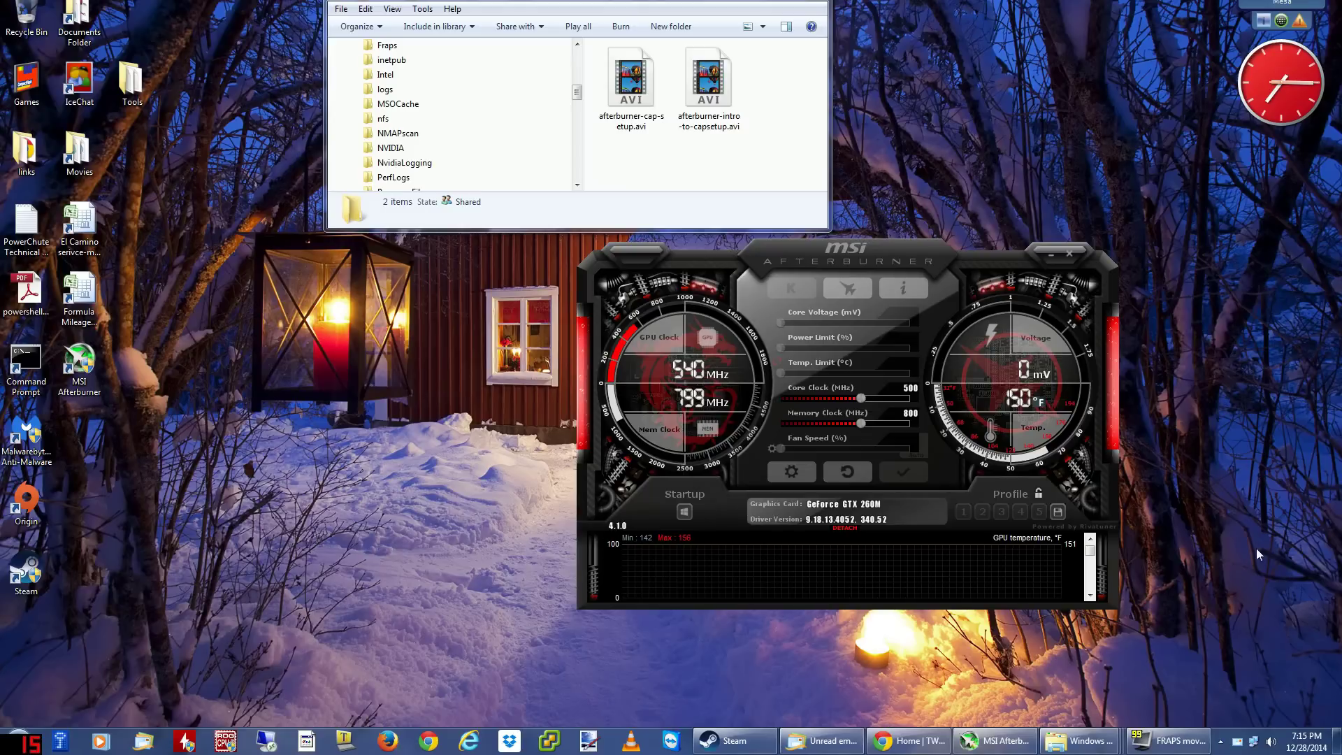
Confirm in Afterburner's Information window that no active 3D process is detected, then close it.
left_click(905, 290)
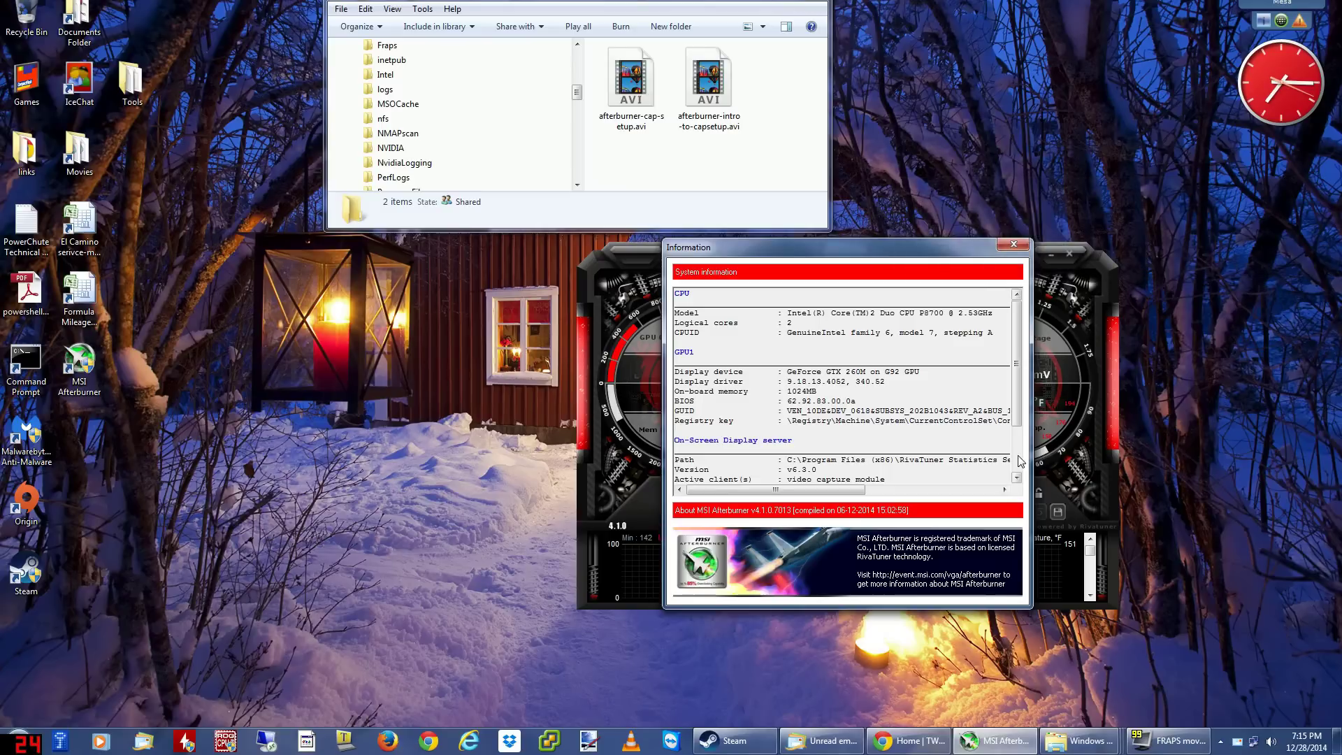
left_click(1016, 461)
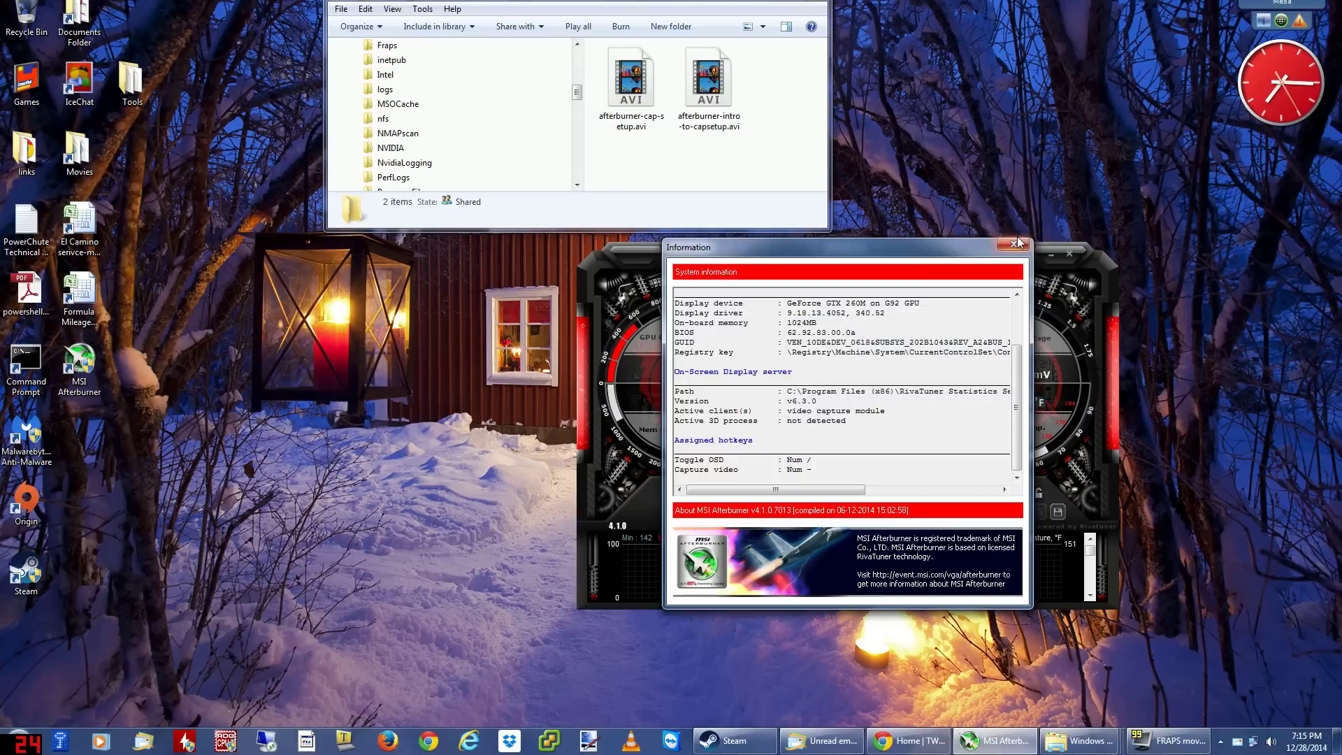
left_click(1013, 246)
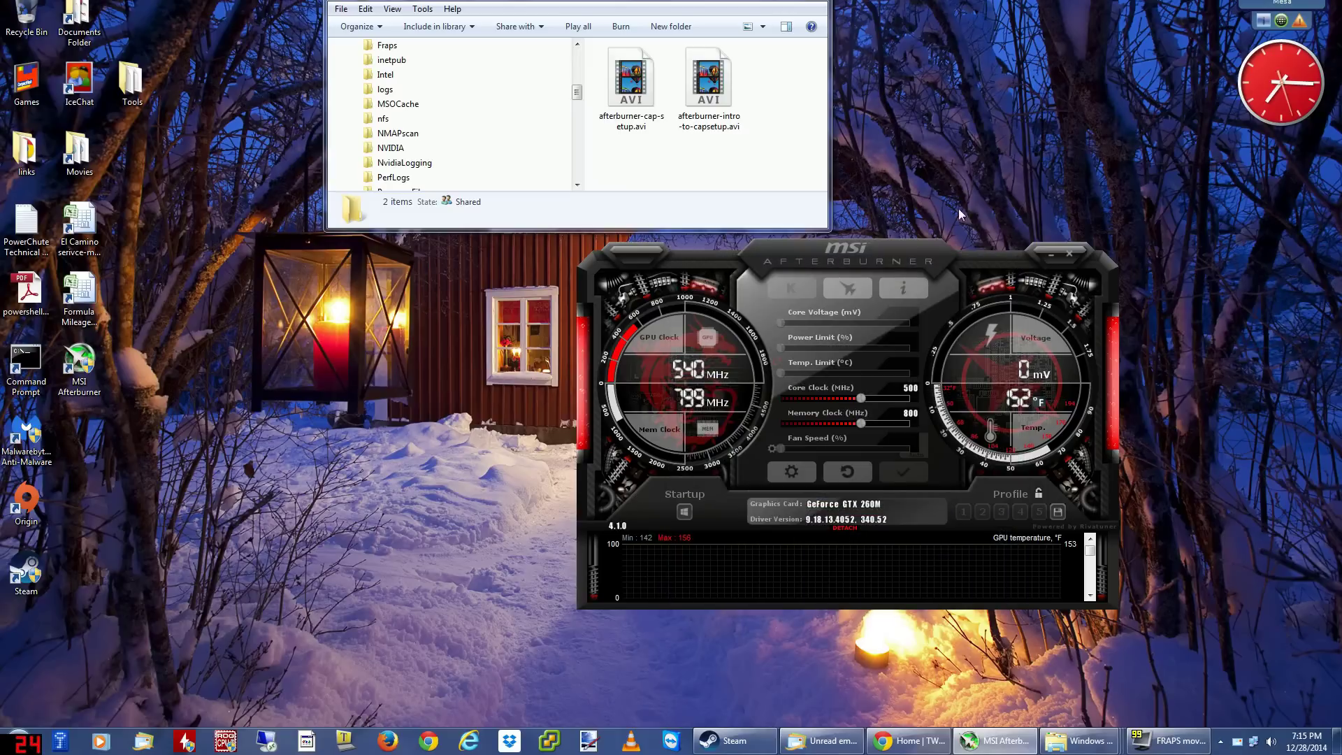